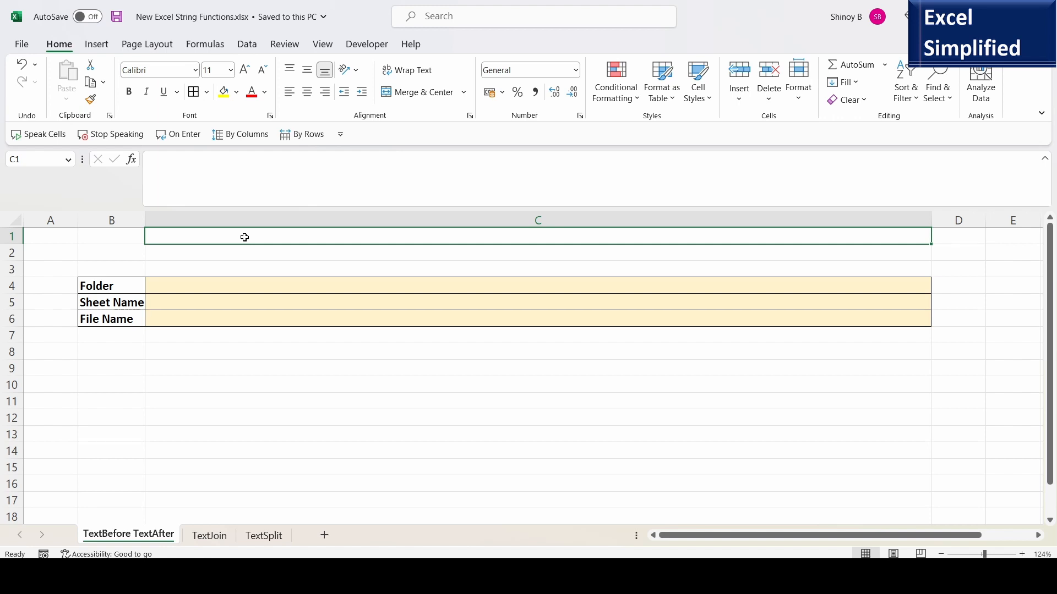
Enter a formula in C1 using CELL with the "filename" info type to return the workbook's full path.
{"action": "type", "text": "="}
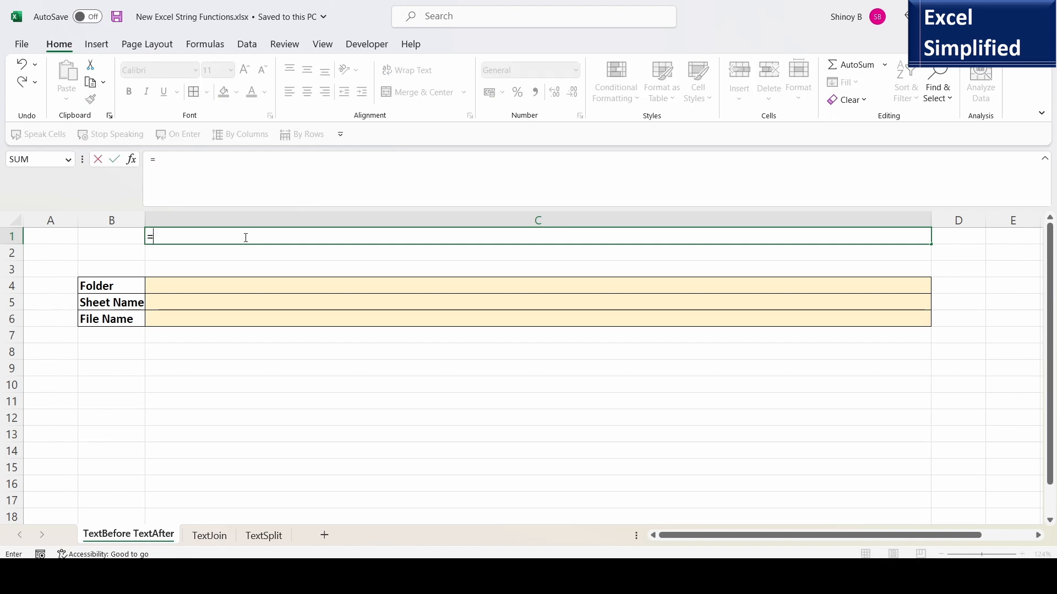
{"action": "type", "text": "CE"}
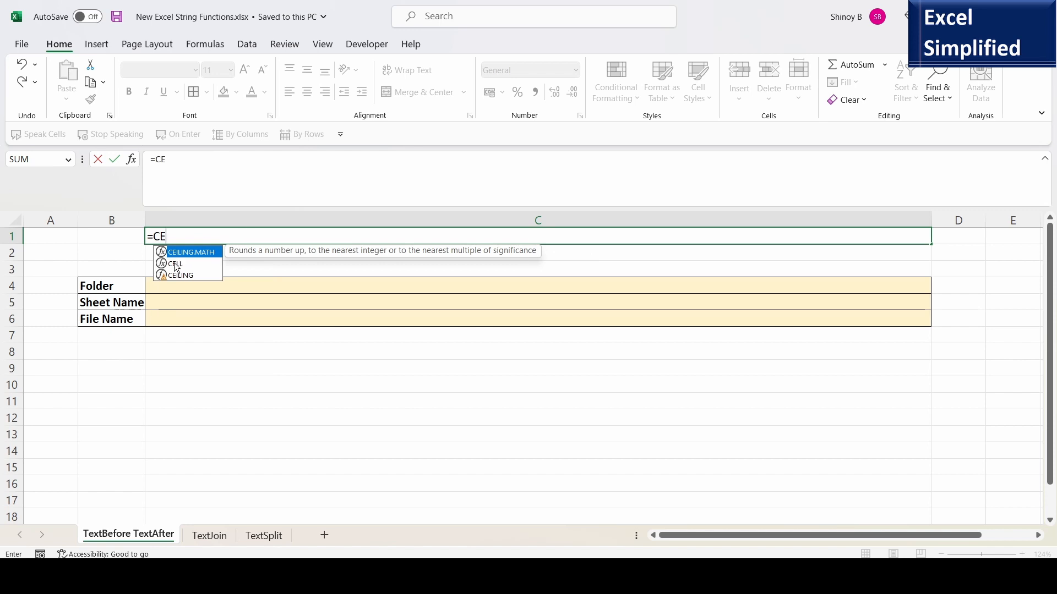
{"action": "double_click", "coordinate": [174, 262]}
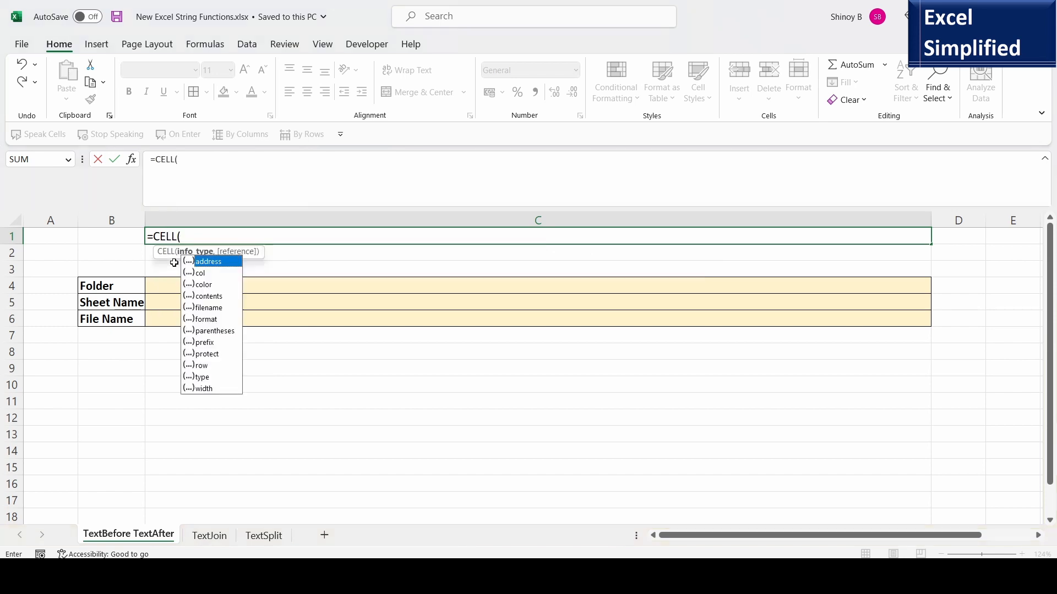
{"action": "double_click", "coordinate": [208, 308]}
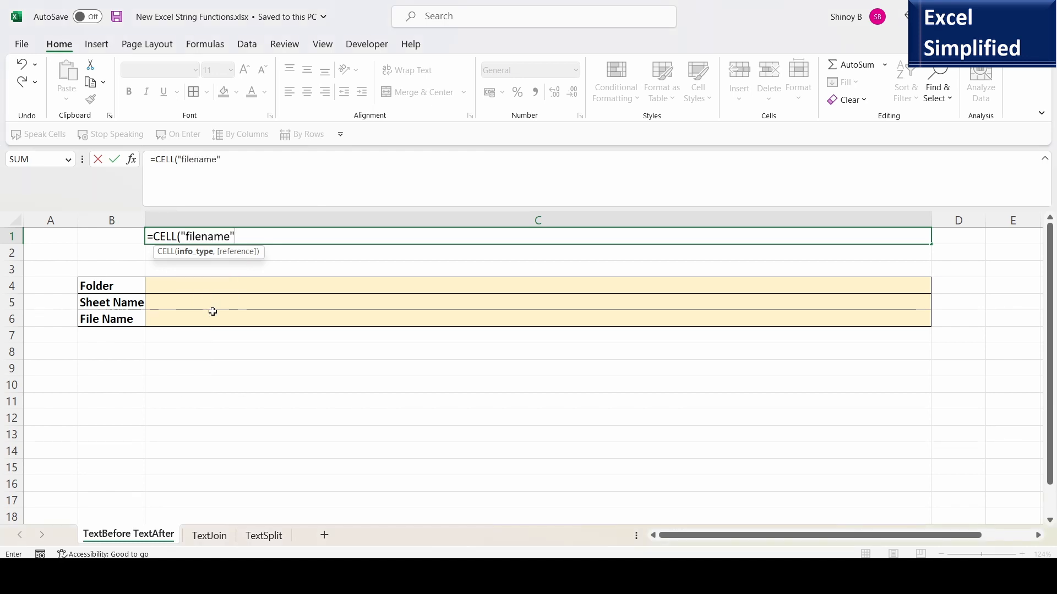
{"action": "type", "text": ")"}
{"action": "key", "text": "Return"}
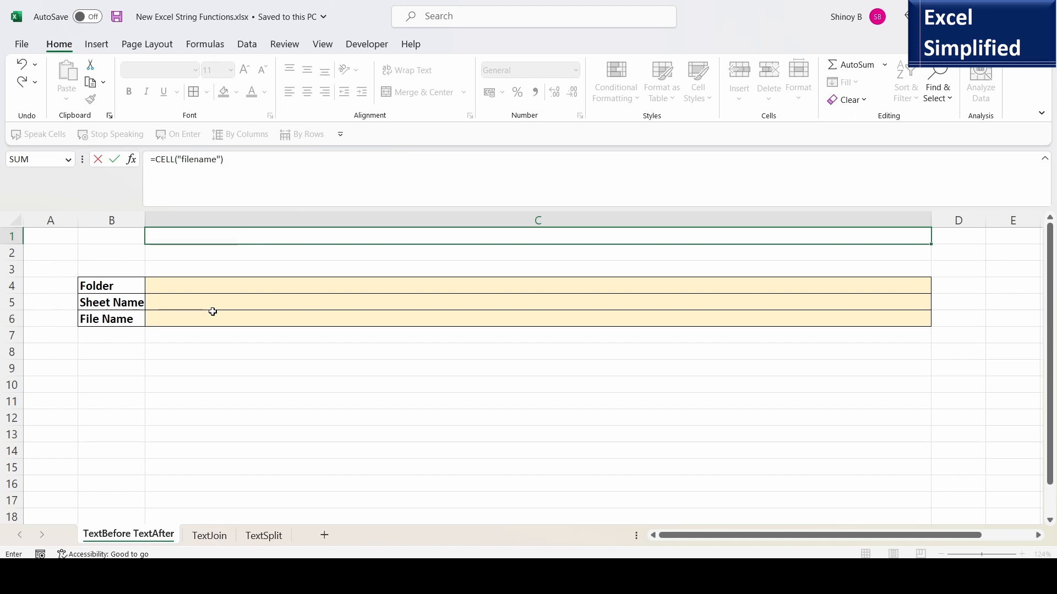
Examine the full path returned in C1 against the sheet tab name and the Folder, Sheet Name and File Name rows.
{"action": "left_click", "coordinate": [176, 240]}
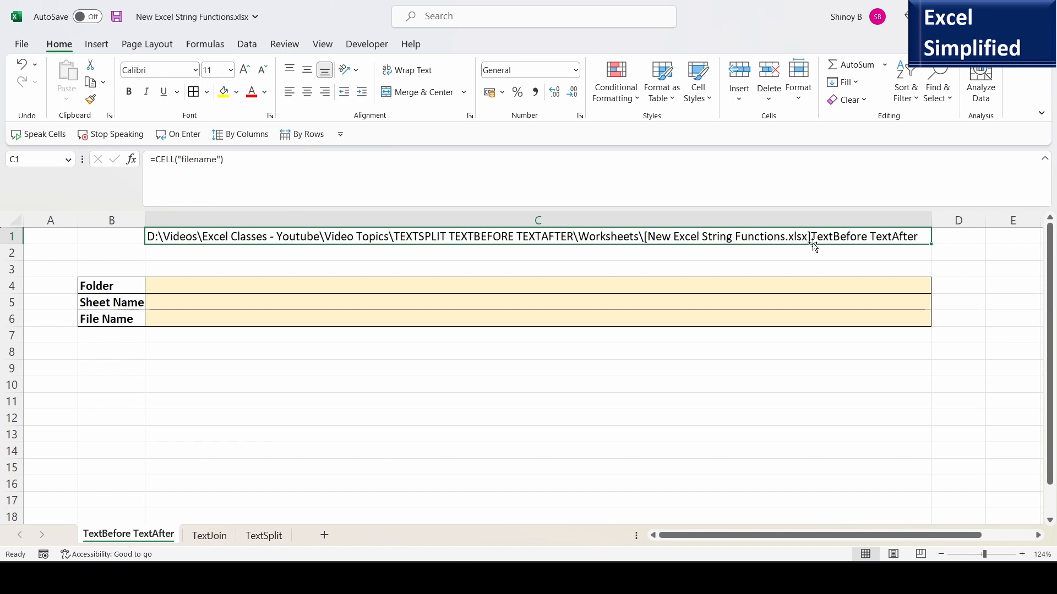
{"action": "right_click", "coordinate": [127, 535]}
{"action": "left_click", "coordinate": [114, 539]}
{"action": "left_click", "coordinate": [114, 286]}
{"action": "left_click", "coordinate": [199, 286]}
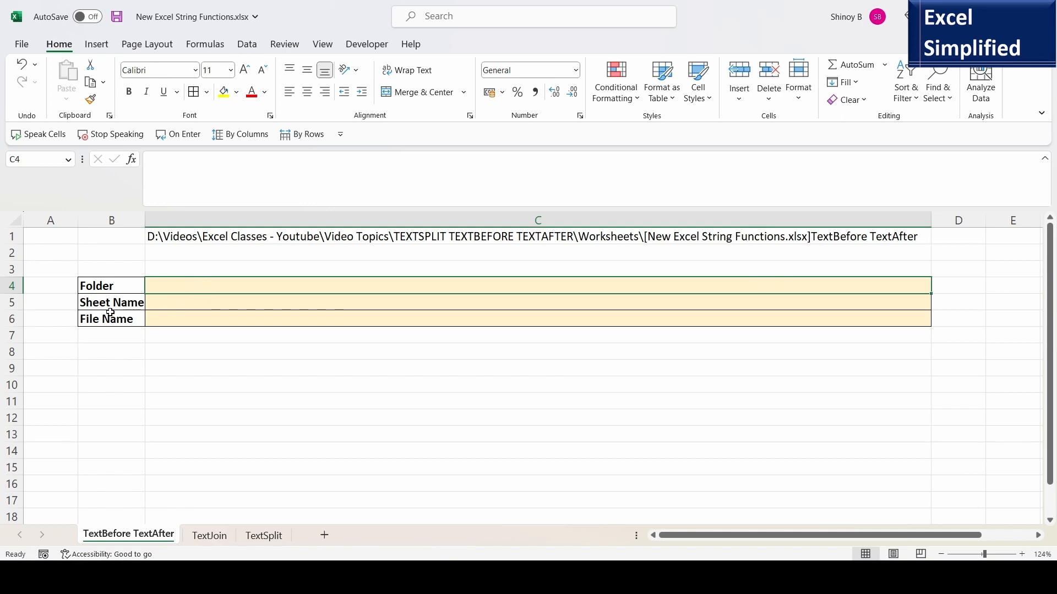
{"action": "left_click", "coordinate": [188, 305]}
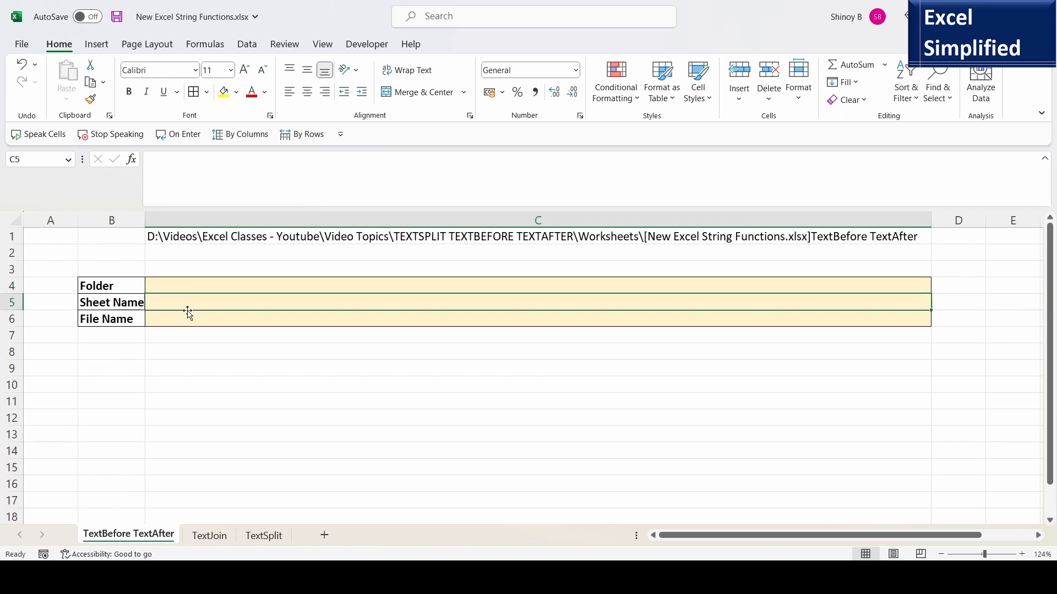
{"action": "left_click", "coordinate": [195, 323]}
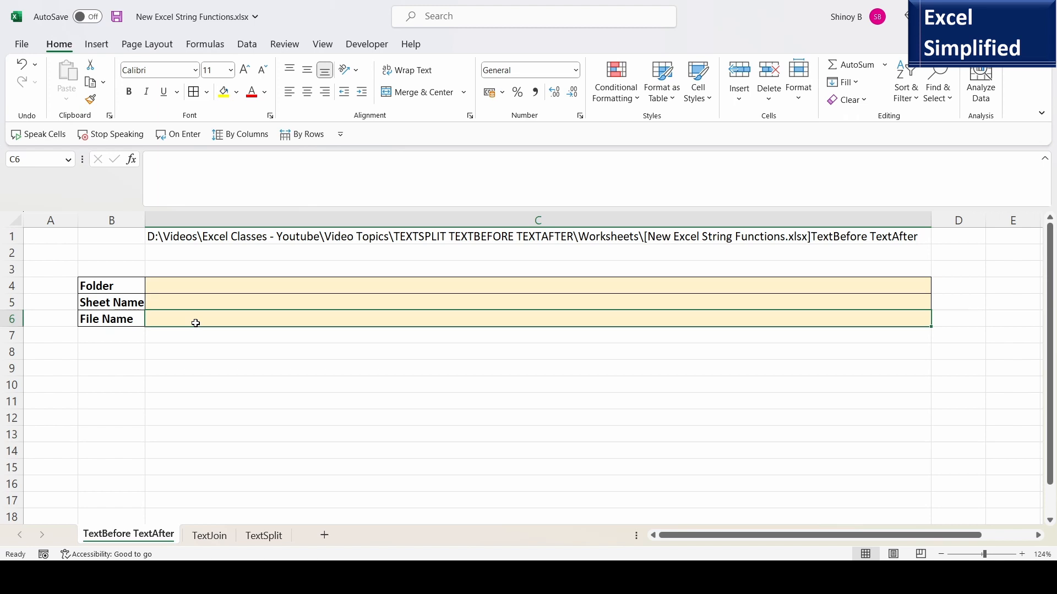
In C4, enter =TEXTBEFORE(C1,"[") to extract the folder path before the "[" delimiter.
{"action": "left_click", "coordinate": [181, 287]}
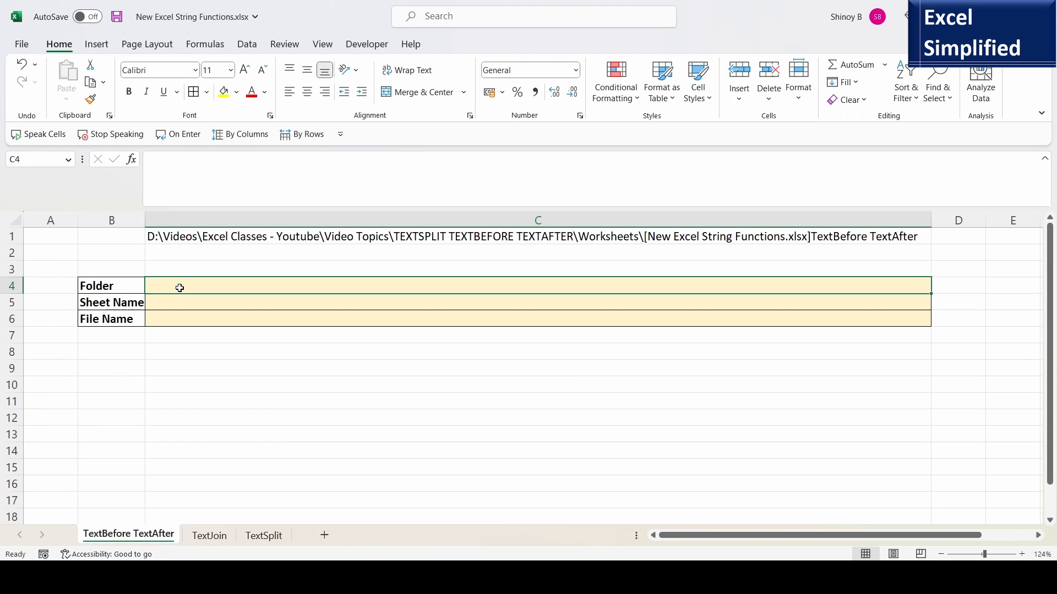
{"action": "type", "text": "="}
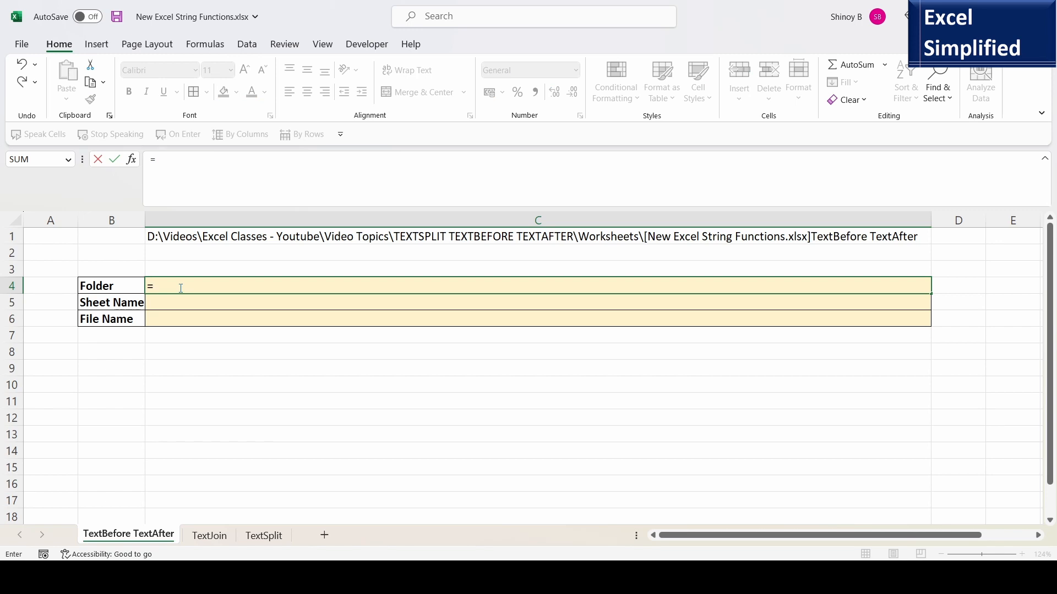
{"action": "type", "text": "TEX"}
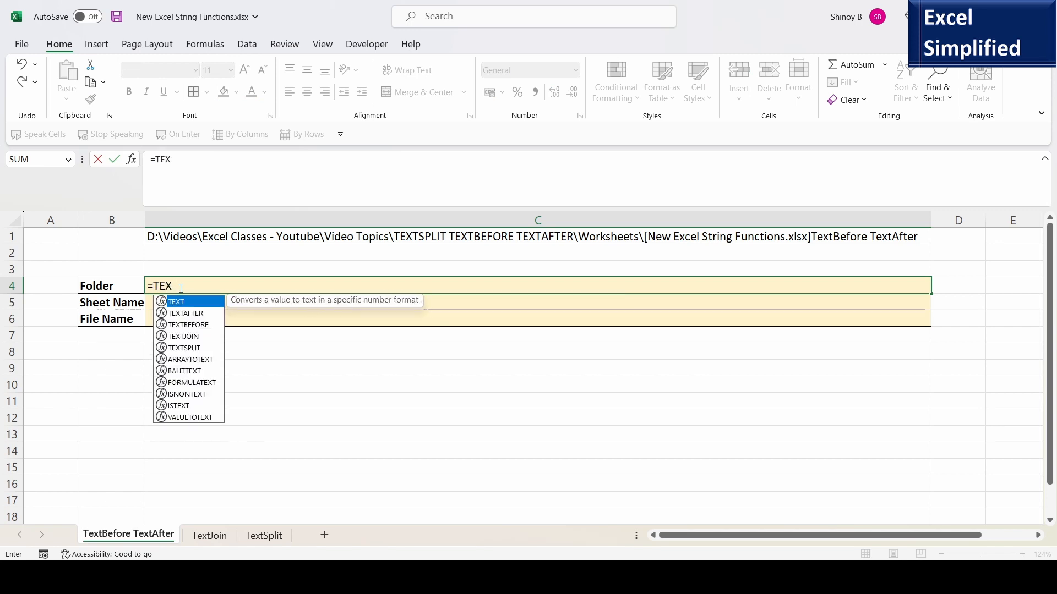
{"action": "double_click", "coordinate": [193, 326]}
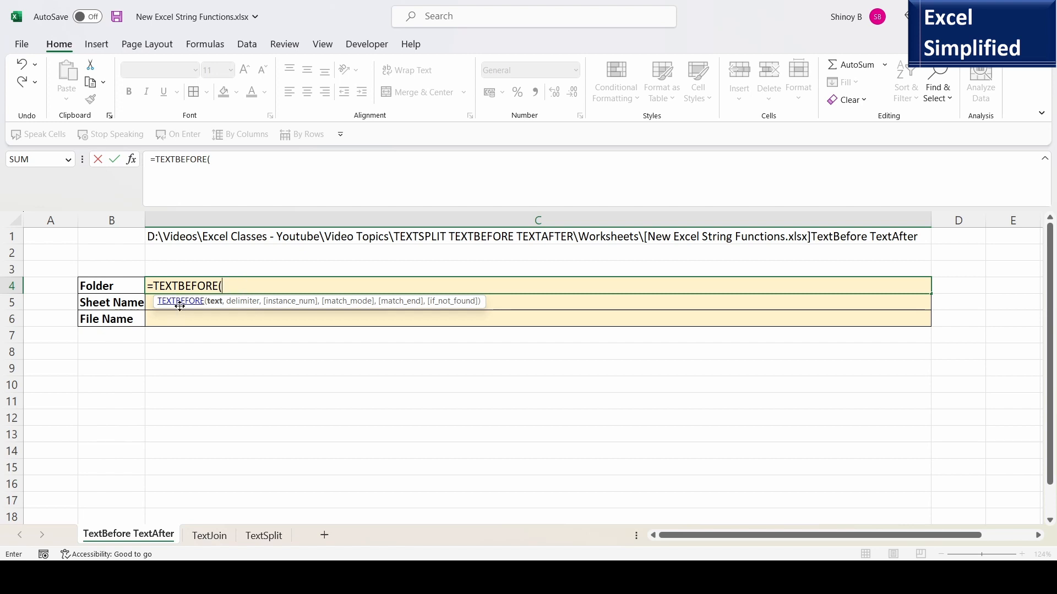
{"action": "left_click", "coordinate": [265, 237]}
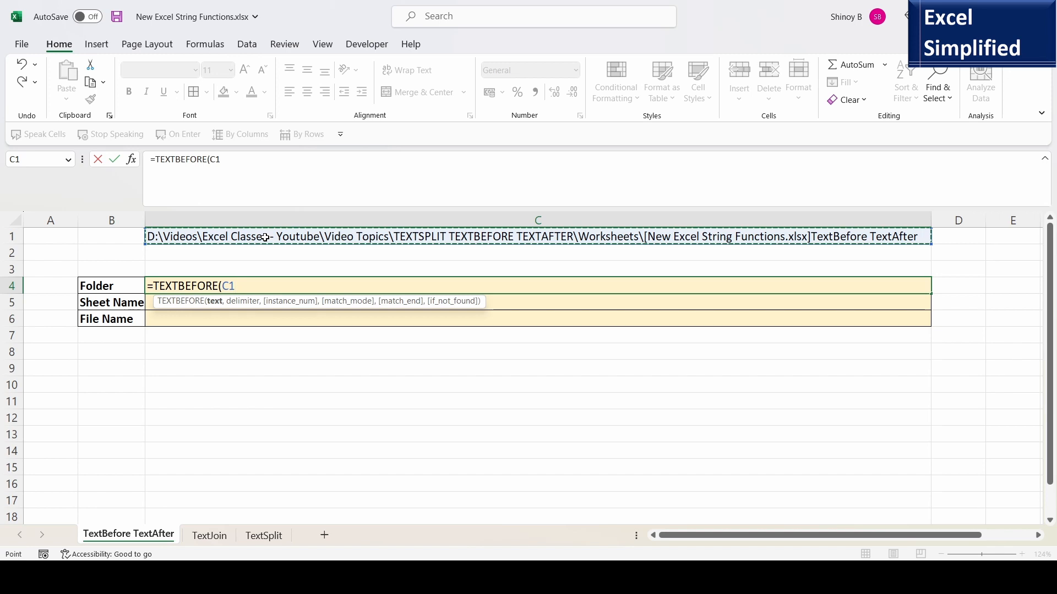
{"action": "type", "text": ",\"["}
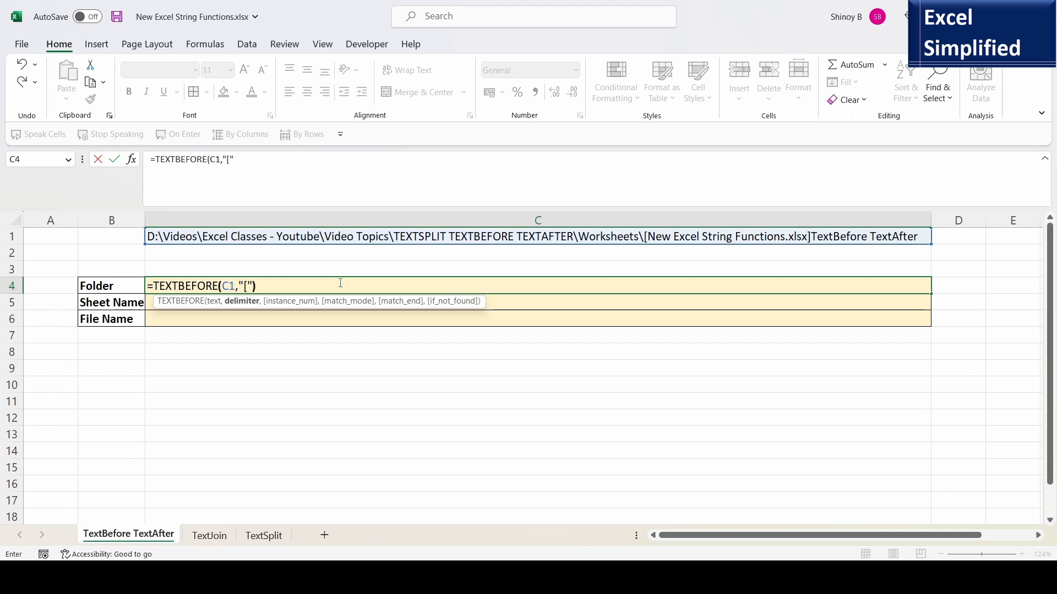
{"action": "key", "text": "Return"}
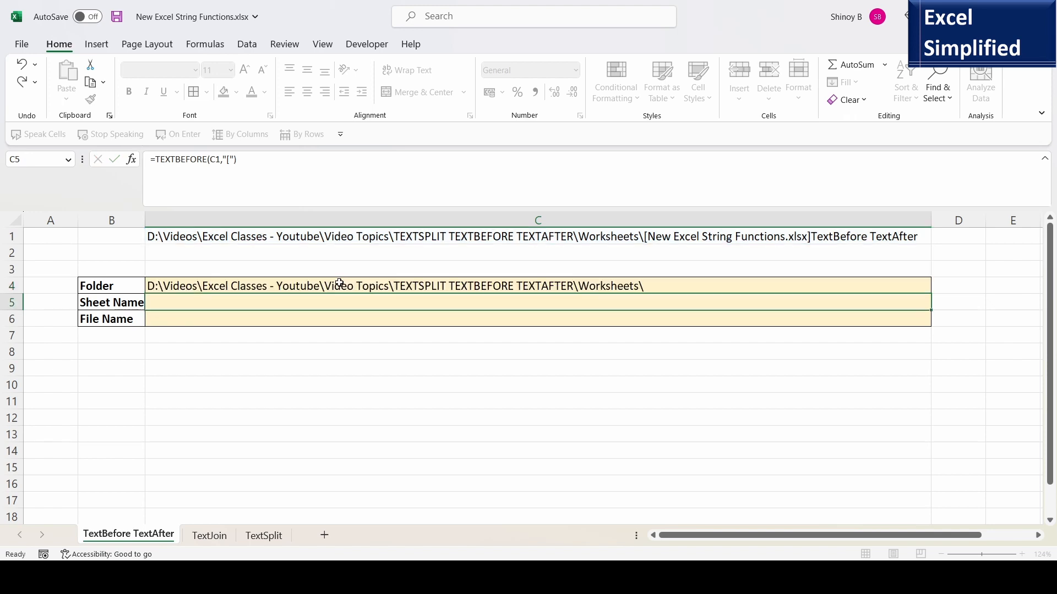
Review the TEXTBEFORE formula in C4 and its extracted folder result.
{"action": "left_click", "coordinate": [240, 286]}
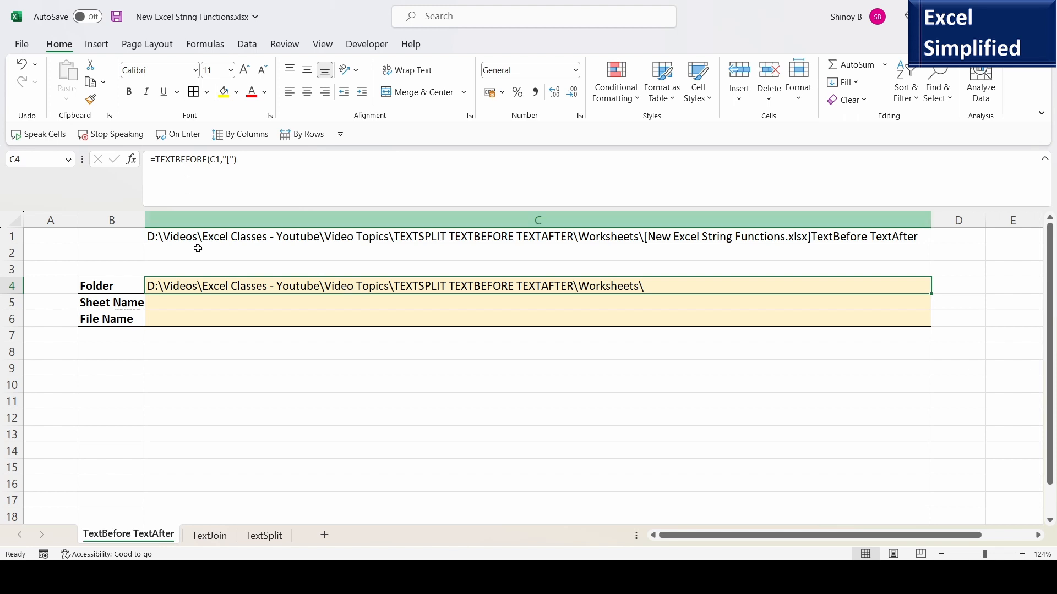
{"action": "key", "text": "F2"}
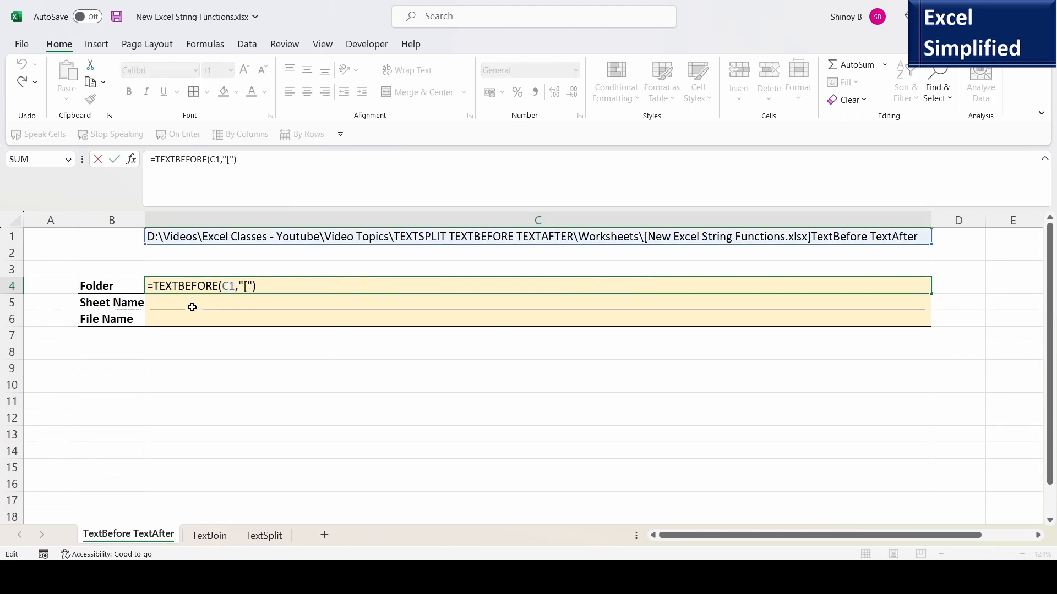
{"action": "left_click", "coordinate": [302, 302]}
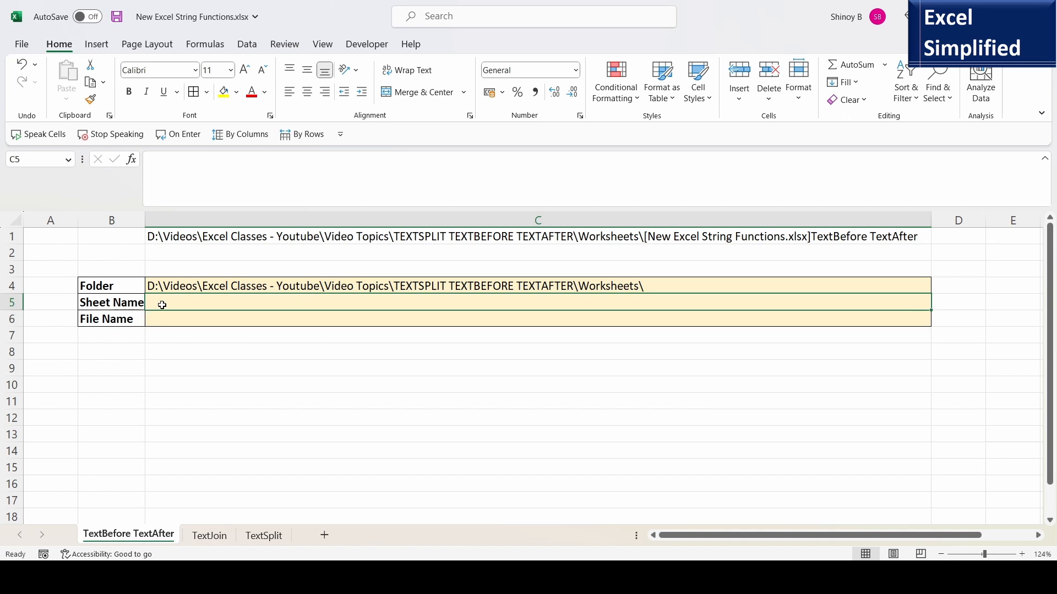
{"action": "left_click", "coordinate": [110, 309]}
{"action": "left_click", "coordinate": [170, 304]}
{"action": "left_click", "coordinate": [216, 286]}
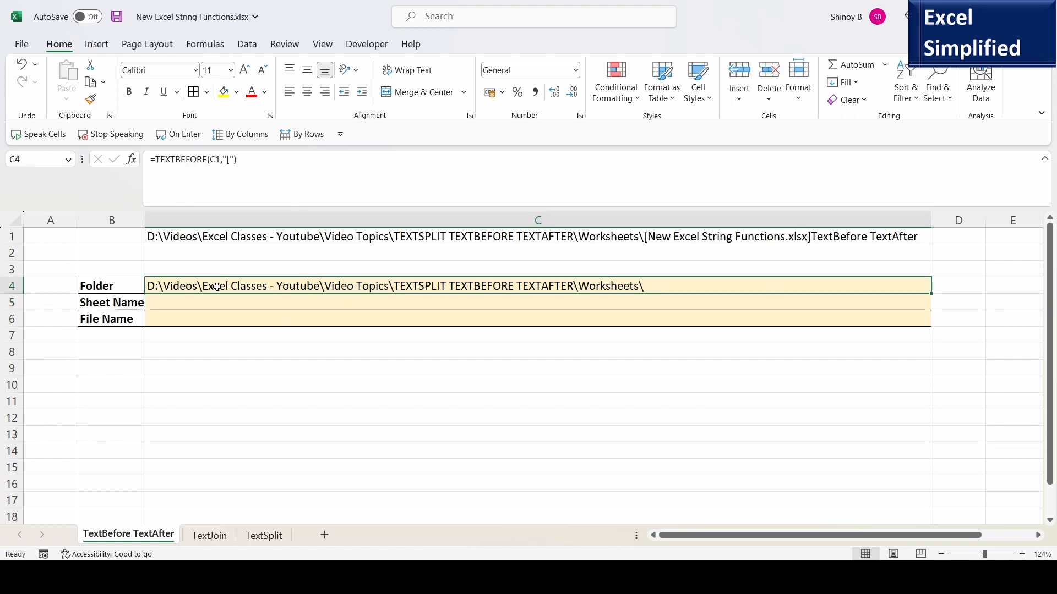
{"action": "double_click", "coordinate": [217, 286]}
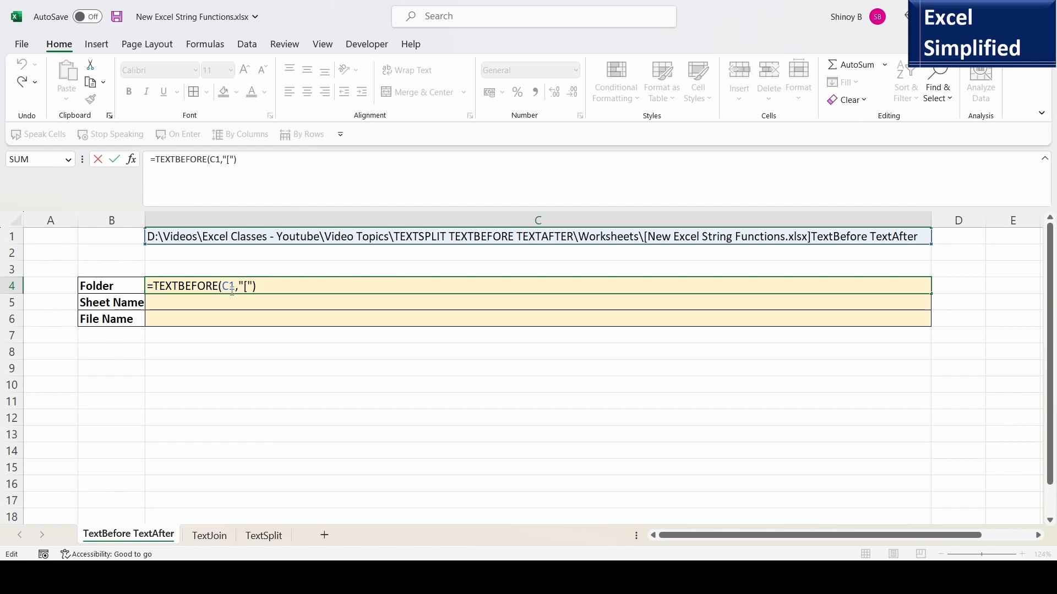
{"action": "key", "text": "Return"}
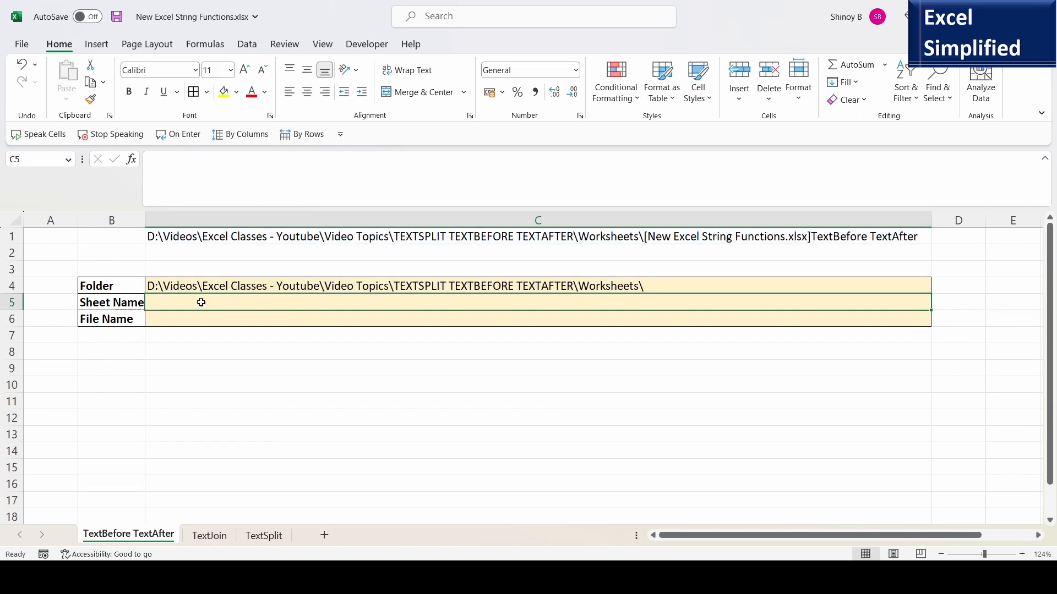
In C5, enter =TEXTAFTER(C1,"]") to extract the sheet name after the "]" delimiter.
{"action": "type", "text": "=TE"}
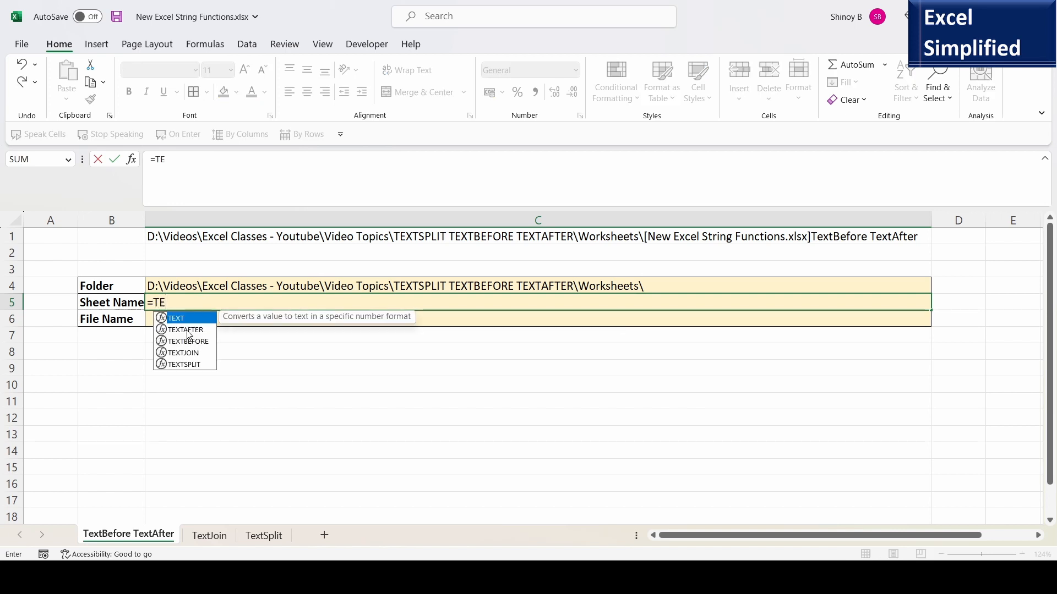
{"action": "double_click", "coordinate": [181, 330]}
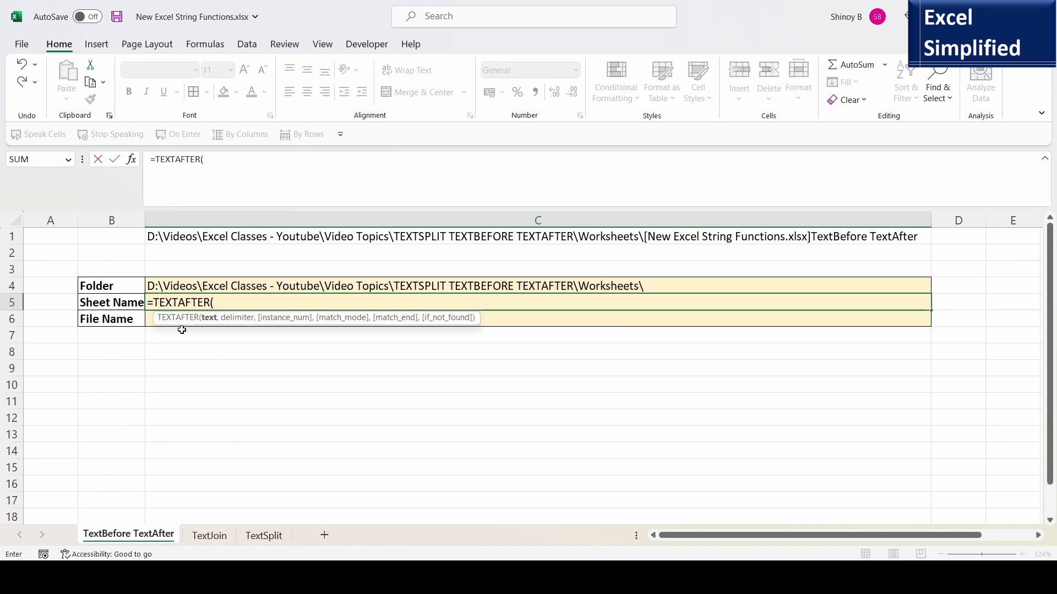
{"action": "left_click", "coordinate": [306, 239]}
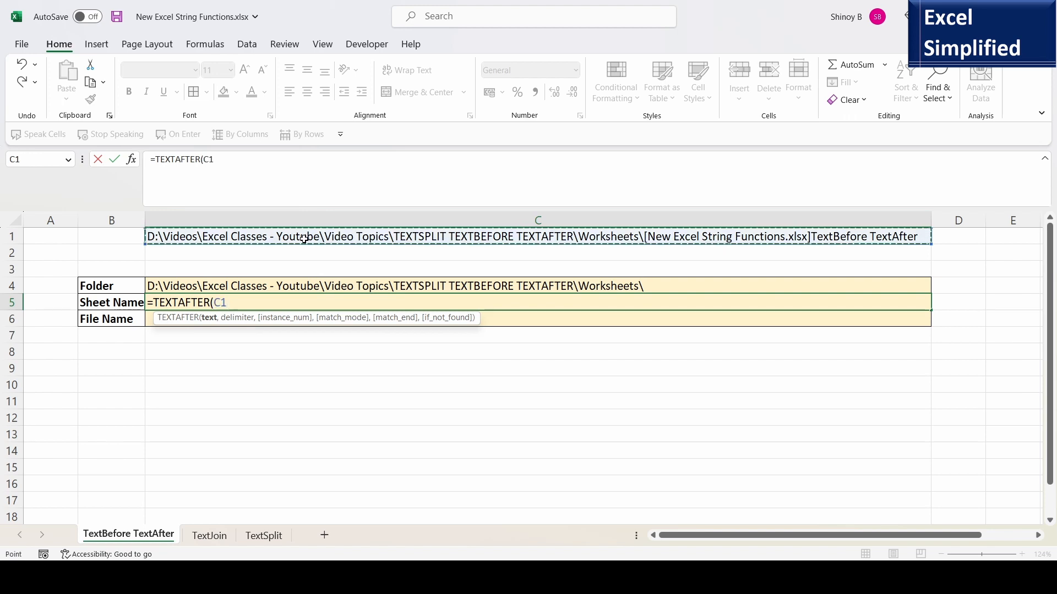
{"action": "type", "text": ","}
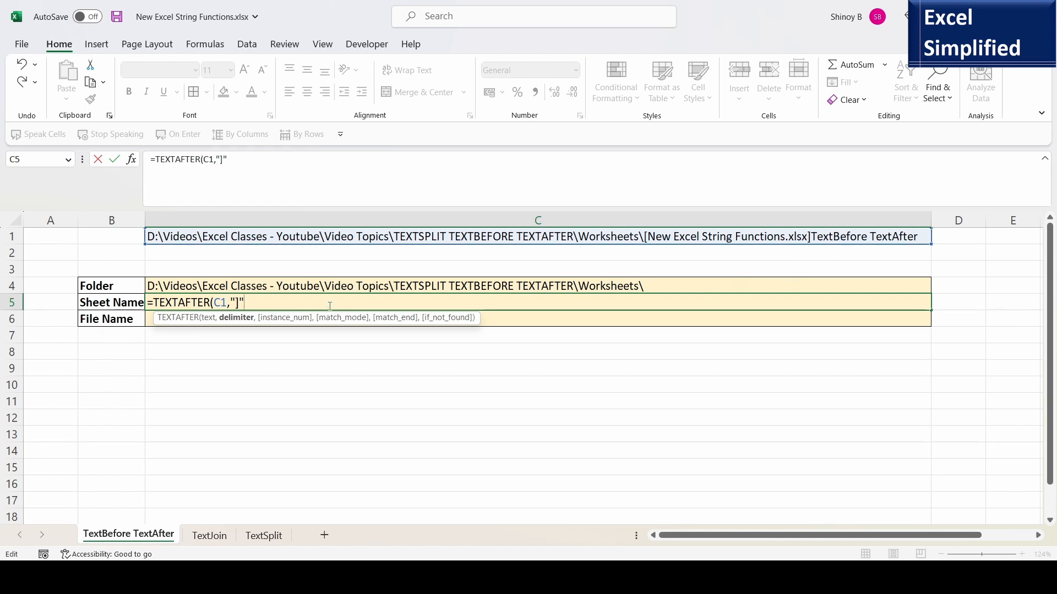
{"action": "type", "text": ")"}
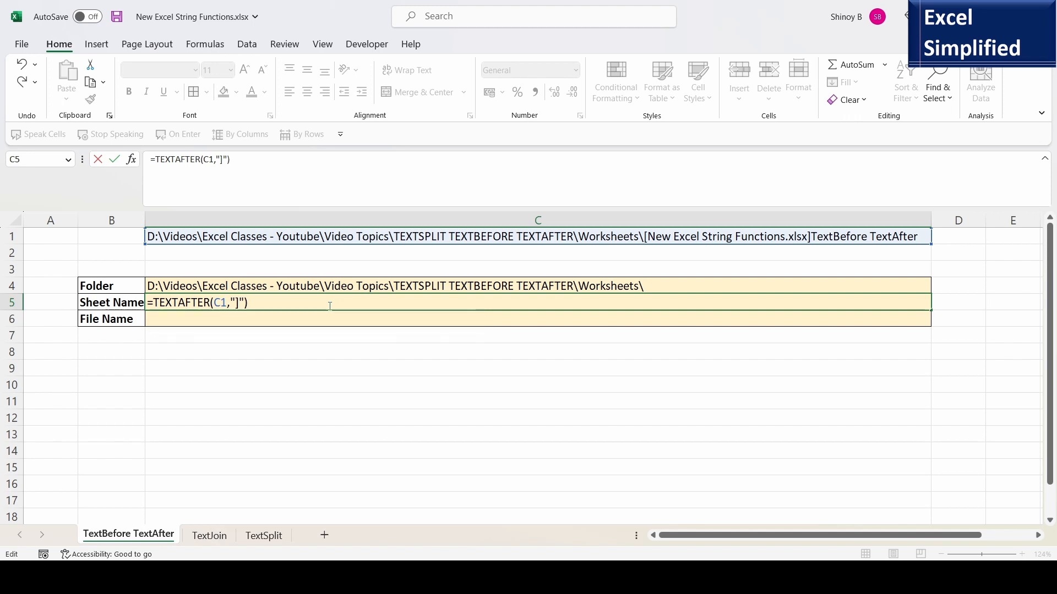
{"action": "key", "text": "Return"}
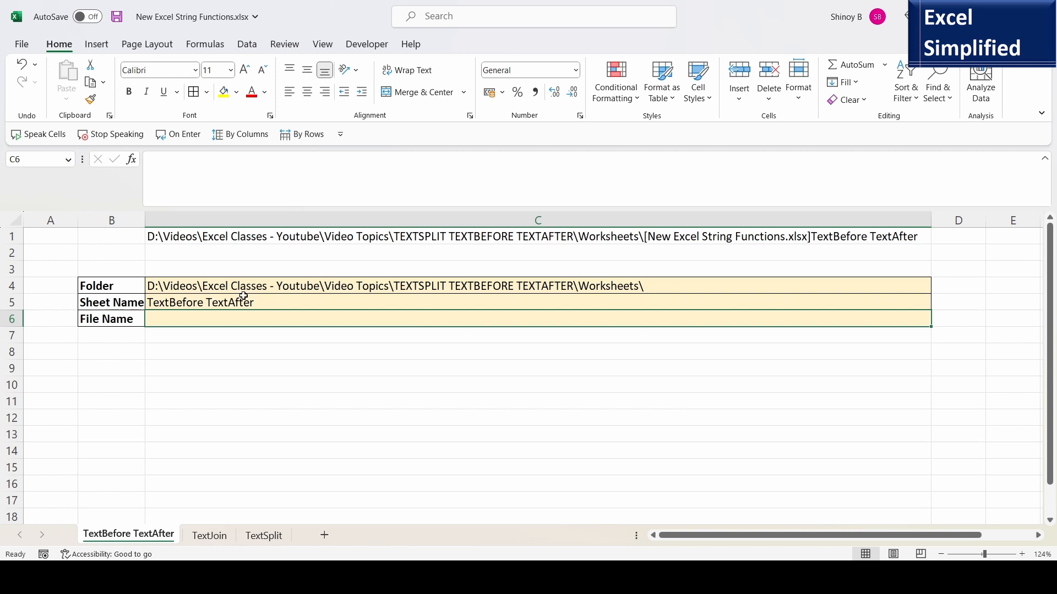
In C6, enter =TEXTAFTER(C1,"[") to extract the text after the "[" delimiter.
{"action": "left_click", "coordinate": [203, 305]}
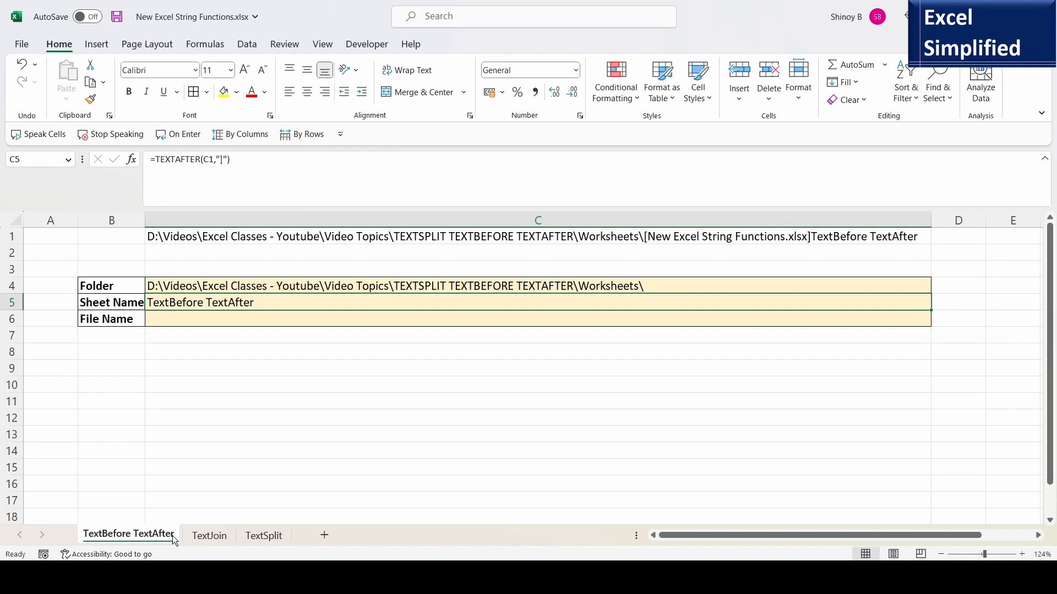
{"action": "left_click", "coordinate": [185, 322]}
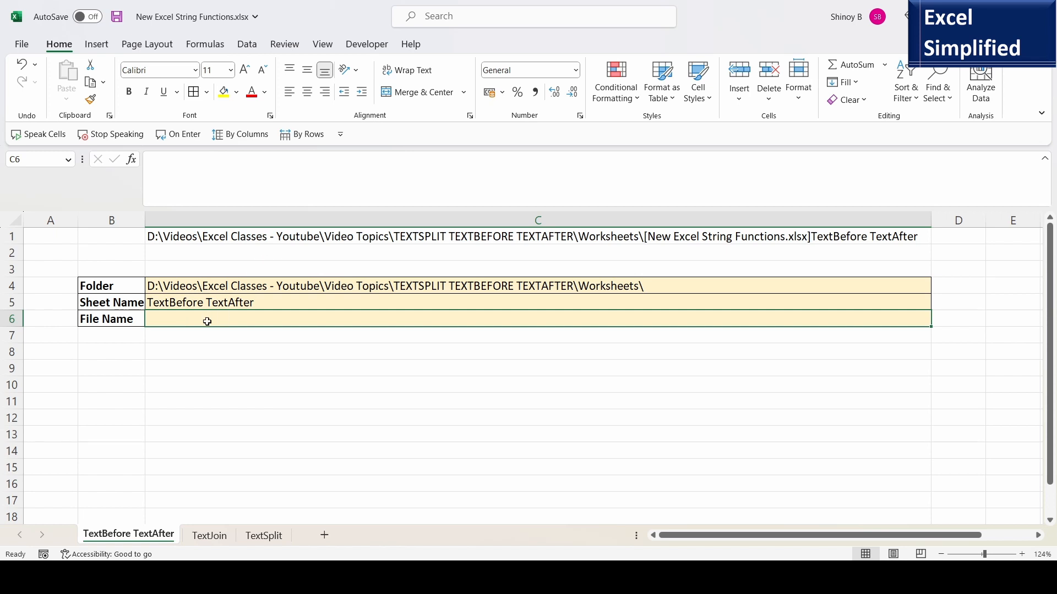
{"action": "type", "text": "="}
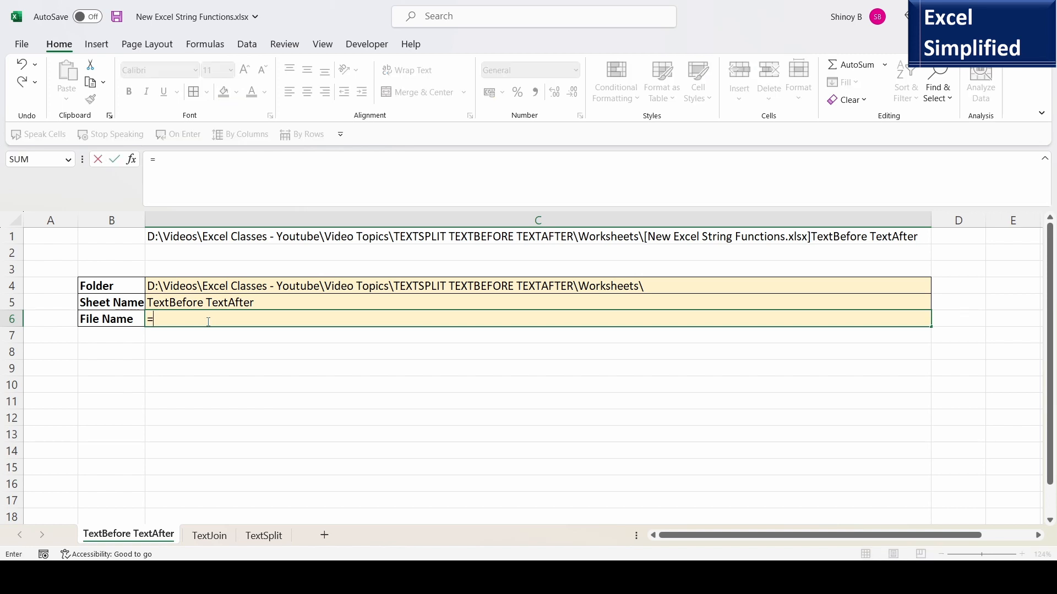
{"action": "type", "text": "TEX"}
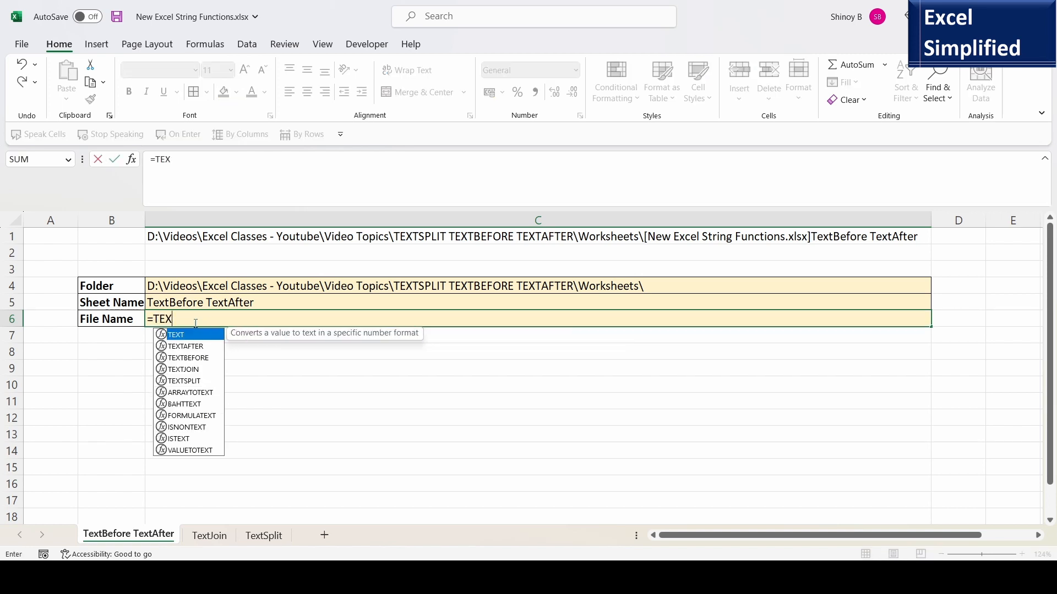
{"action": "double_click", "coordinate": [185, 346]}
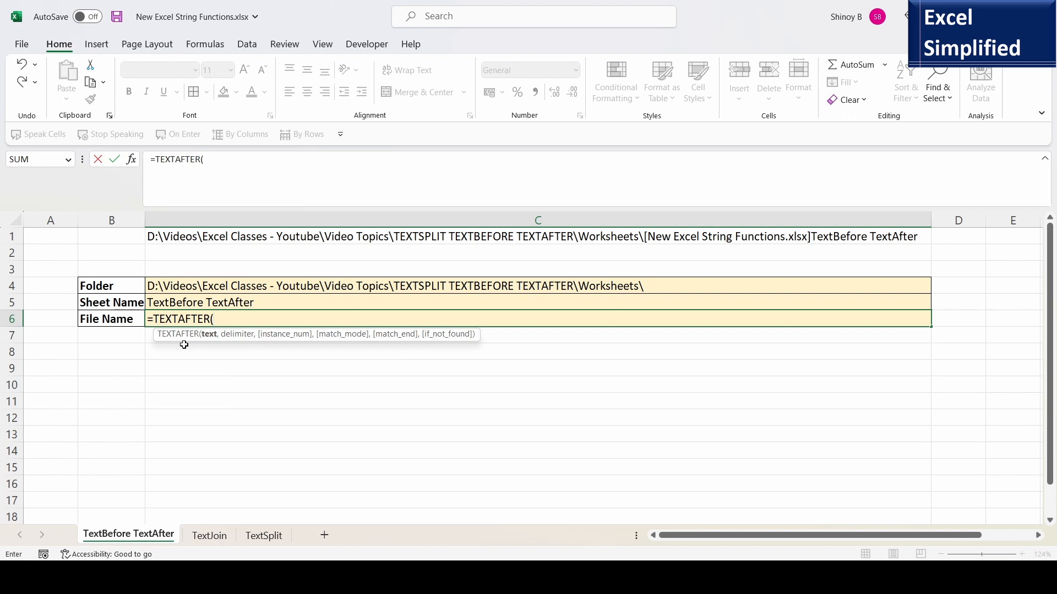
{"action": "left_click", "coordinate": [357, 237]}
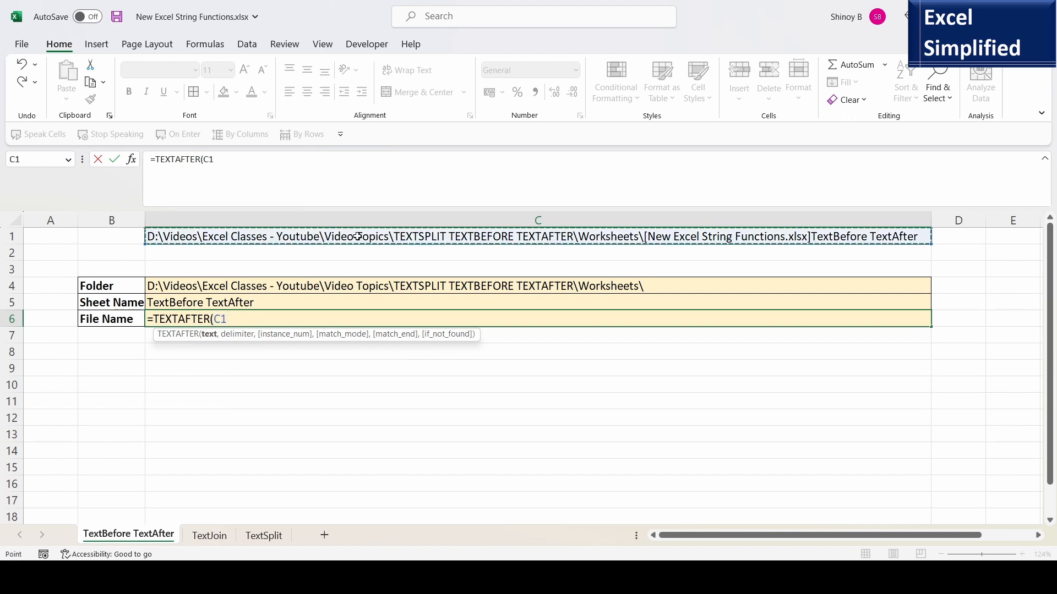
{"action": "type", "text": ",\"["}
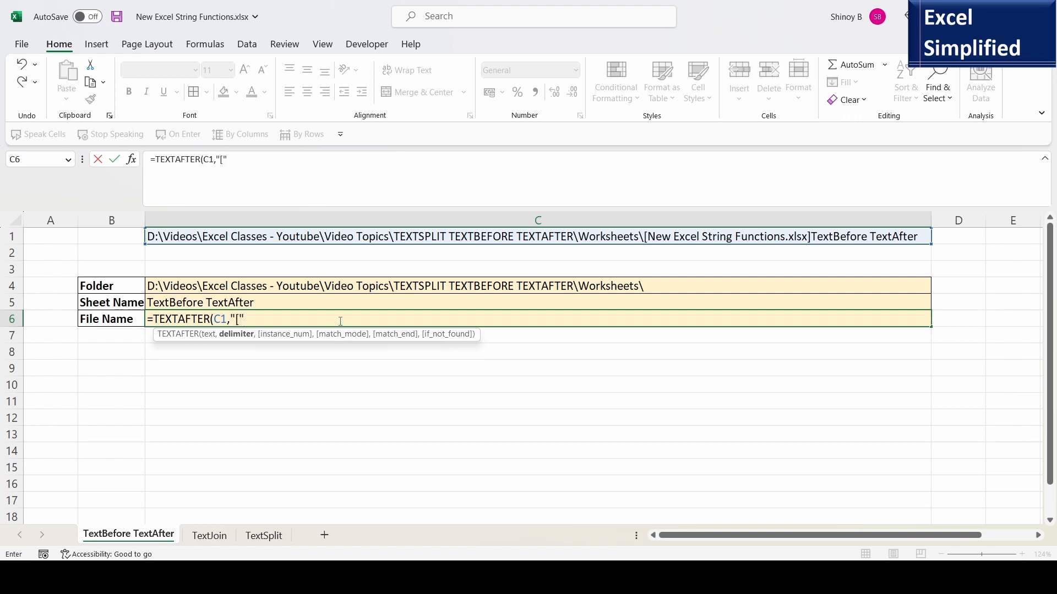
{"action": "type", "text": ")"}
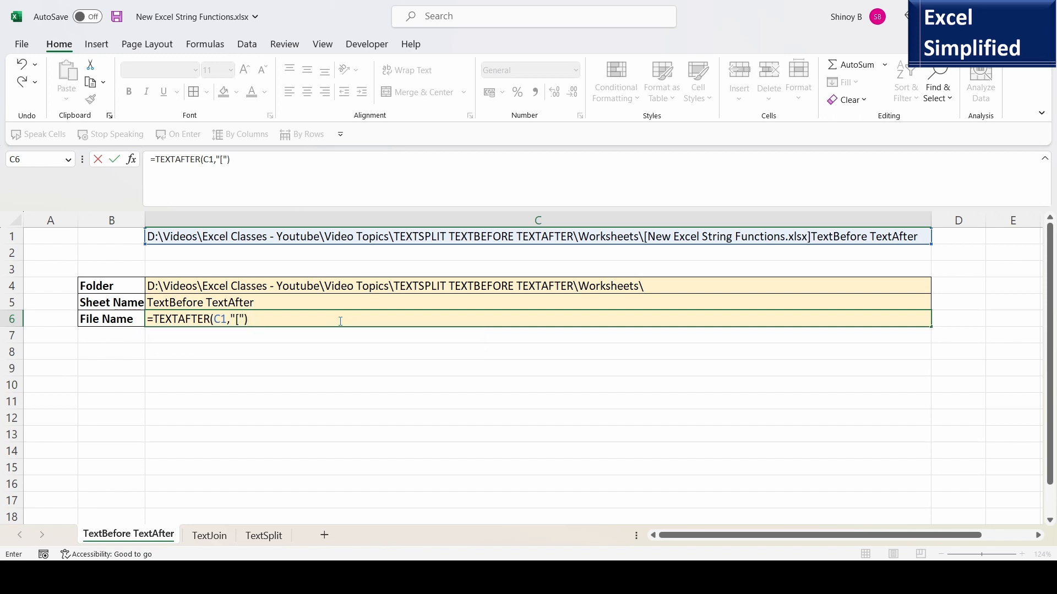
{"action": "key", "text": "Return"}
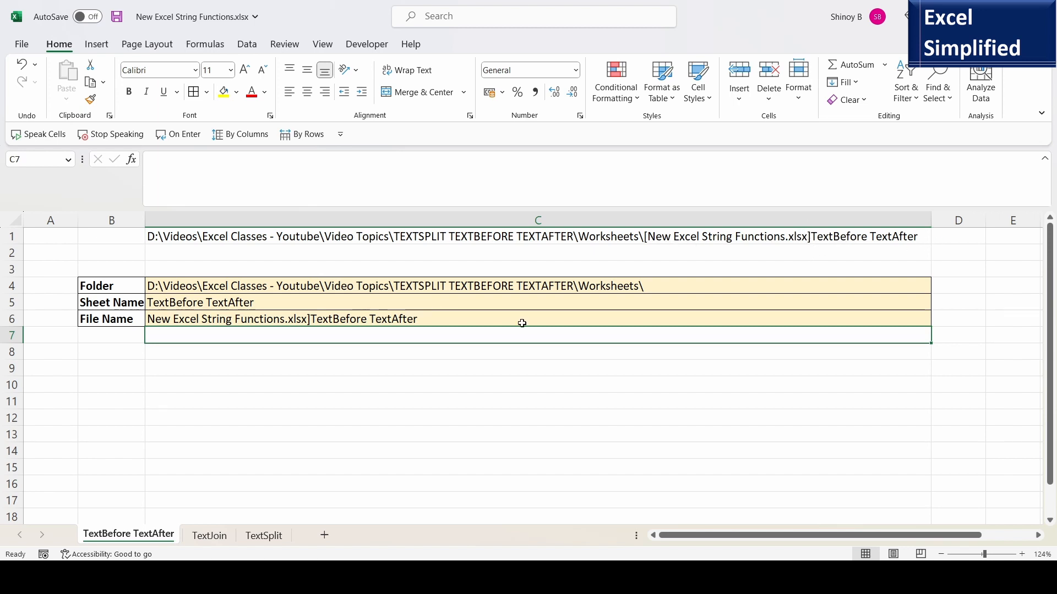
Wrap the C6 formula in TEXTBEFORE so it reads =TEXTBEFORE(TEXTAFTER(C1,"["),"]") to isolate the file name.
{"action": "left_click", "coordinate": [208, 321]}
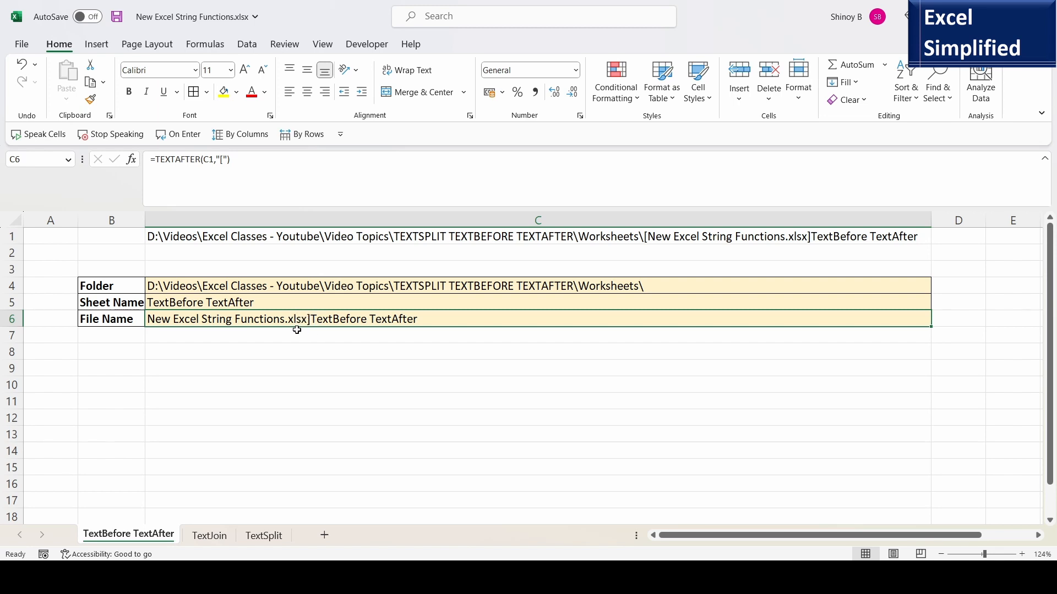
{"action": "double_click", "coordinate": [230, 320]}
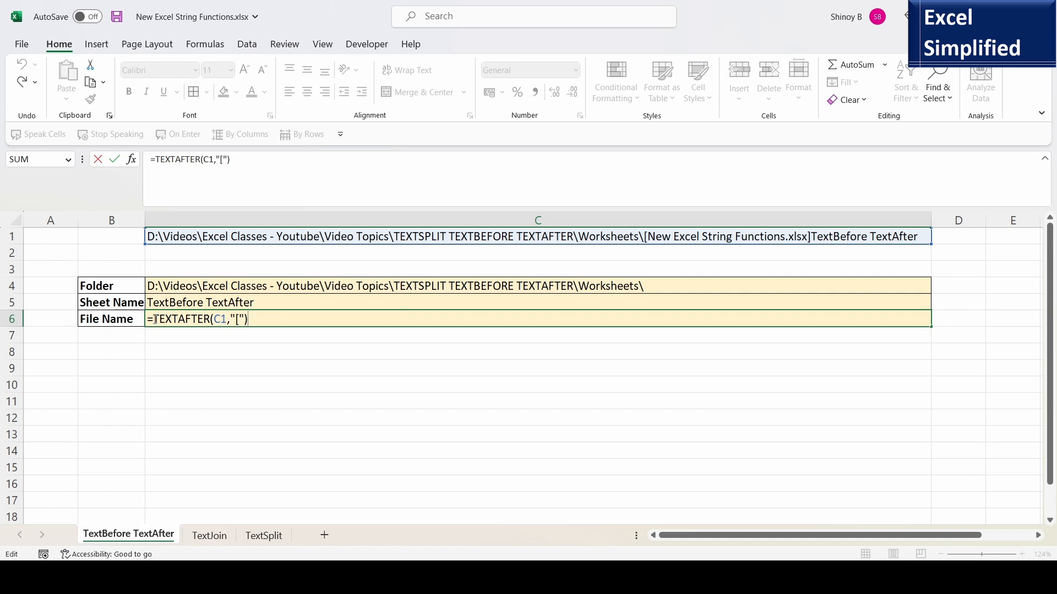
{"action": "type", "text": "TEXTB"}
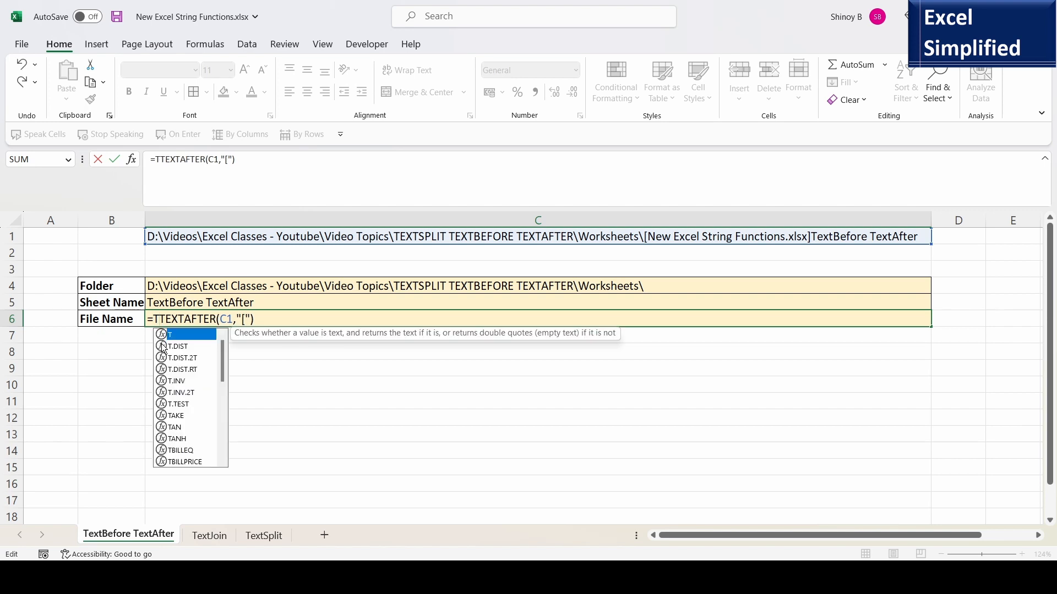
{"action": "type", "text": "EFORE("}
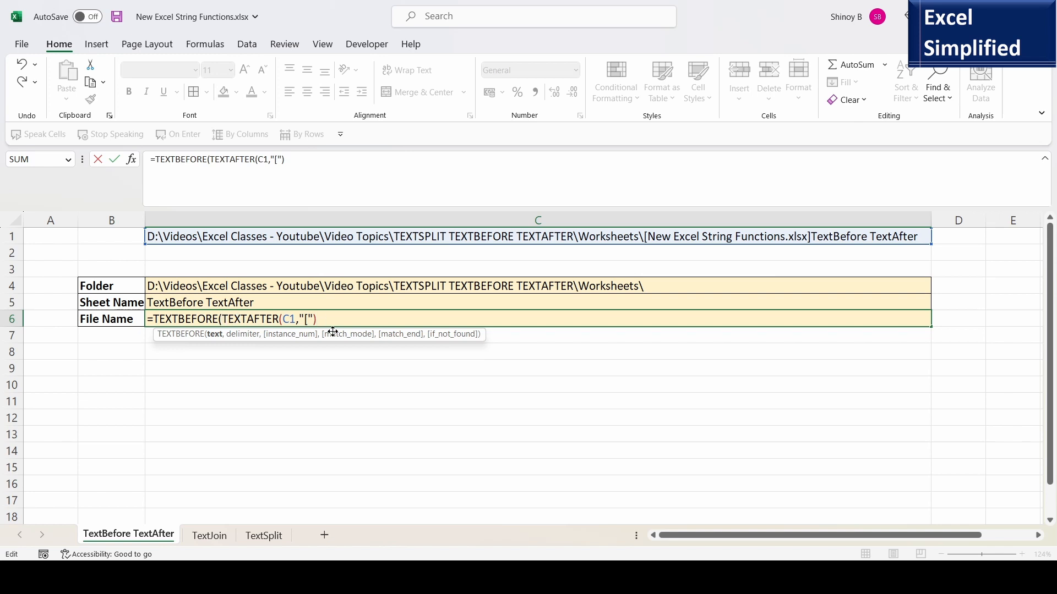
{"action": "type", "text": ","}
{"action": "type", "text": "\")"}
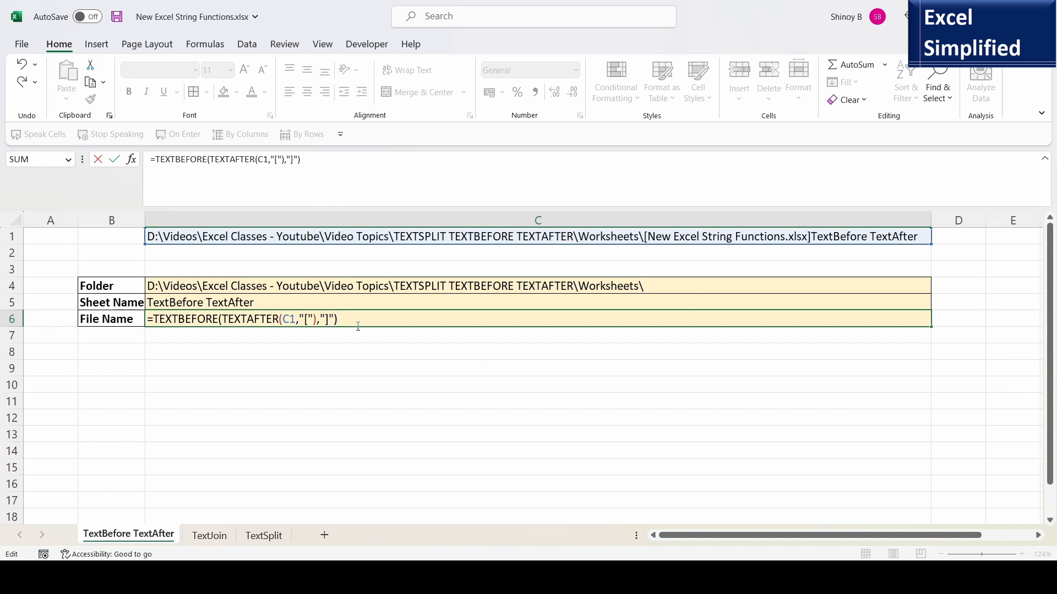
{"action": "key", "text": "Return"}
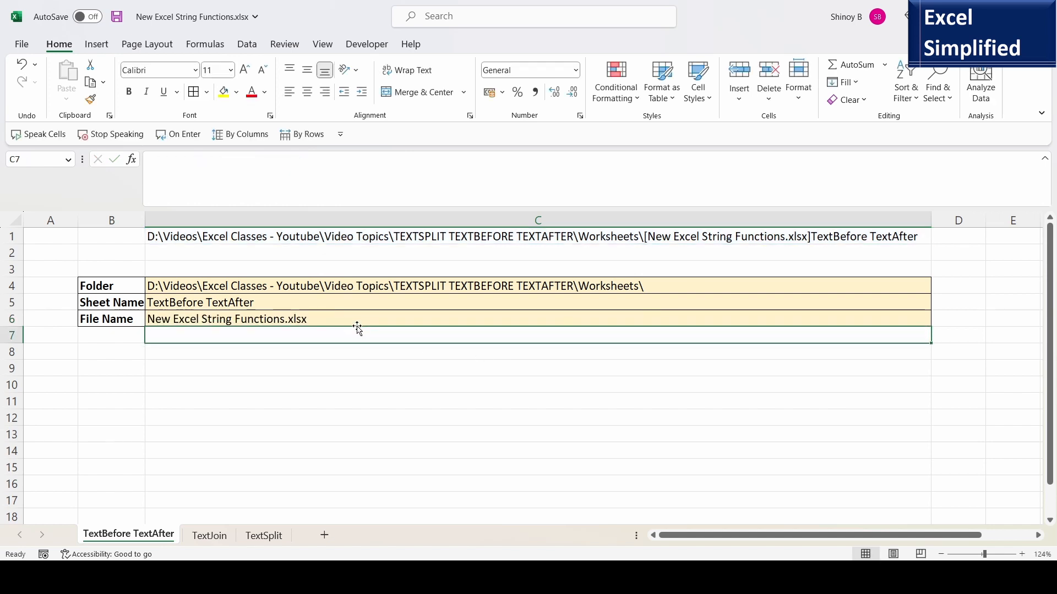
Review the formulas in C1, C4, C5 and C6 one after another.
{"action": "left_click", "coordinate": [165, 320]}
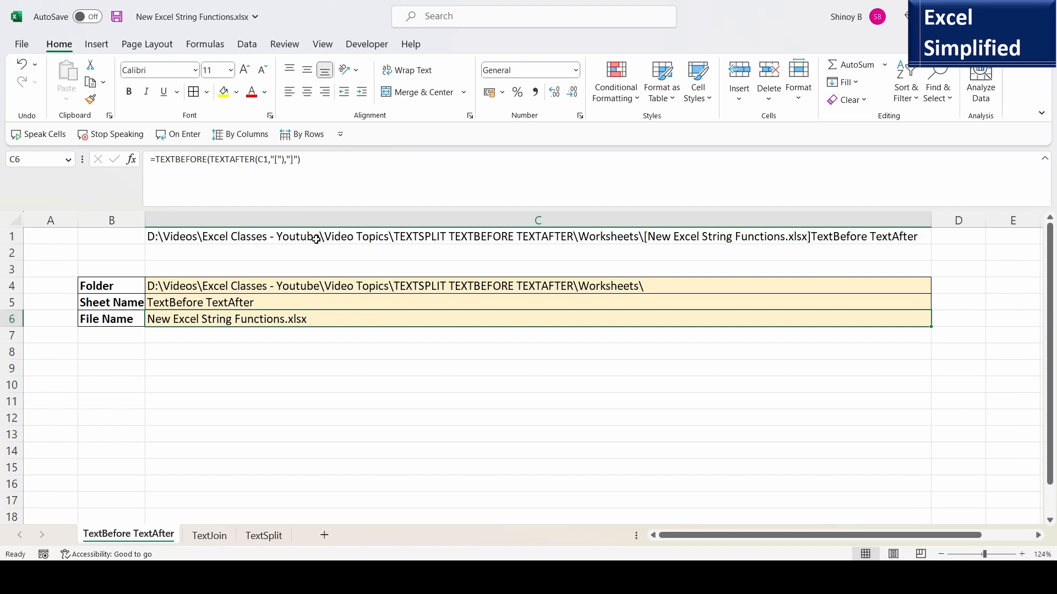
{"action": "left_click", "coordinate": [313, 239]}
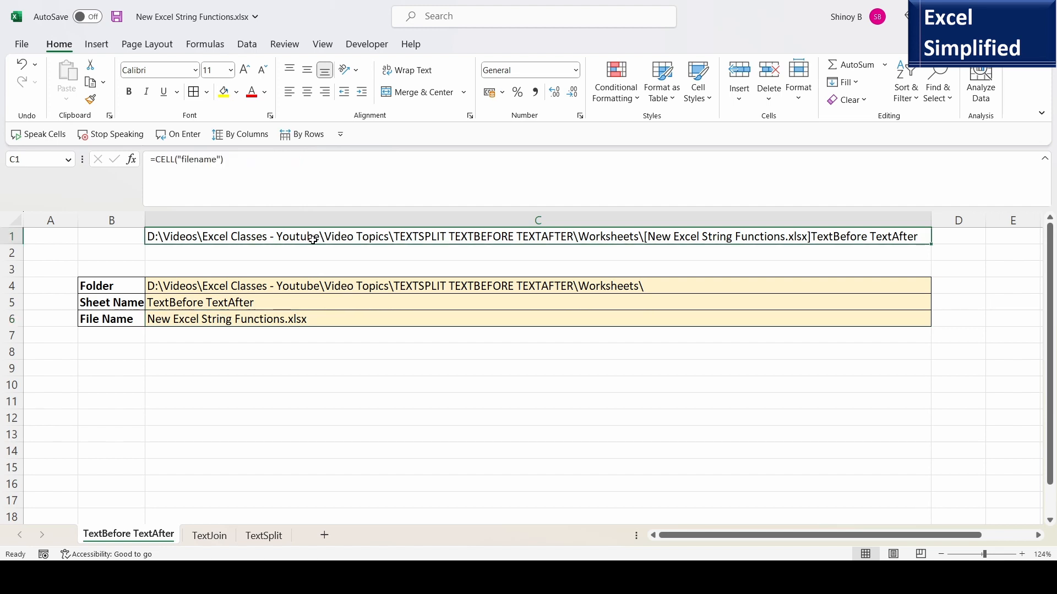
{"action": "left_click", "coordinate": [286, 287]}
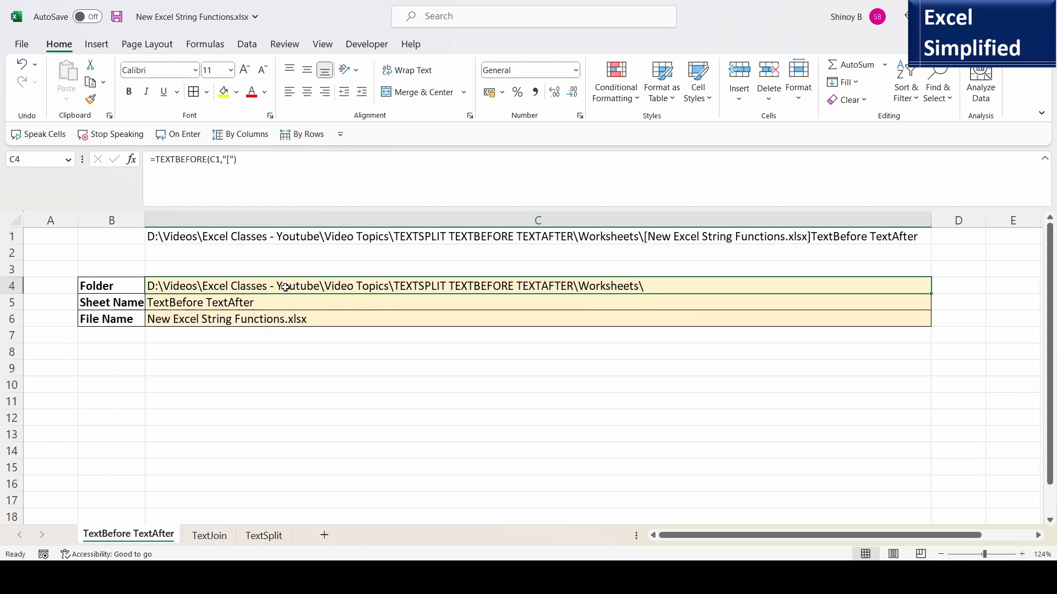
{"action": "left_click", "coordinate": [244, 304]}
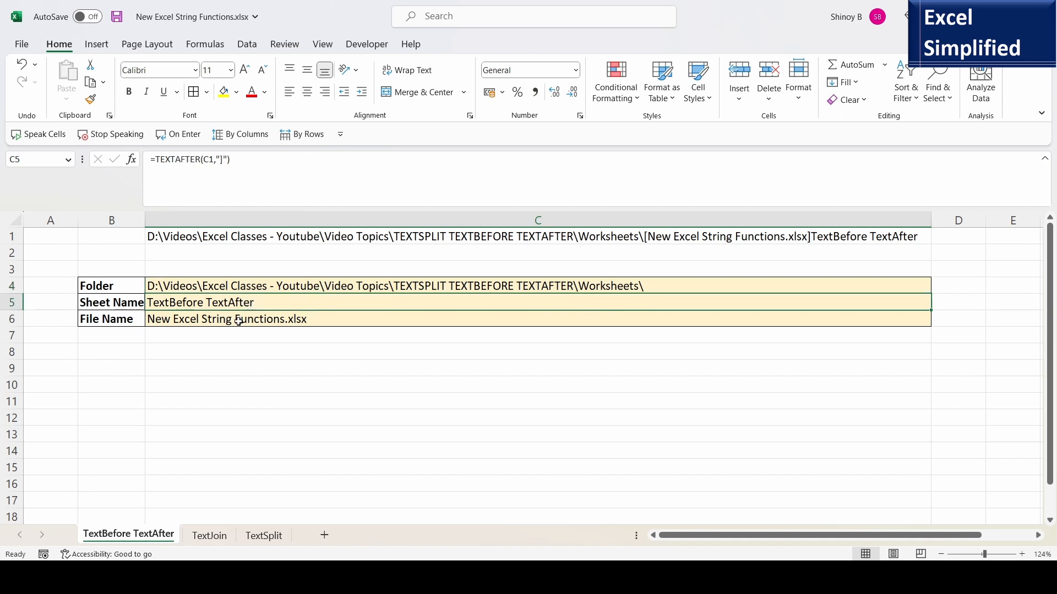
{"action": "left_click", "coordinate": [238, 322]}
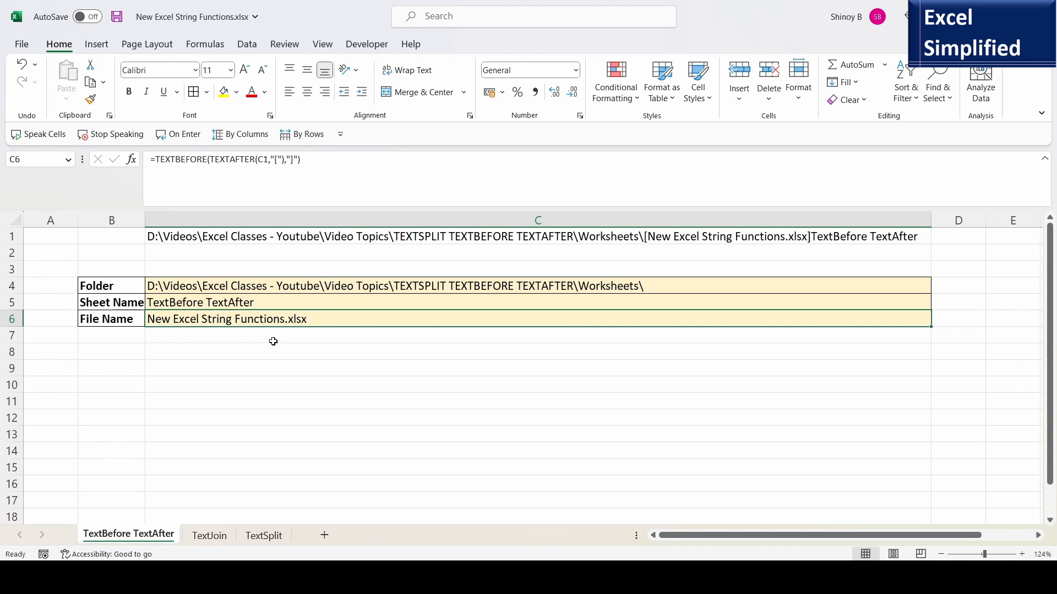
Switch to the TextJoin sheet and examine the name table in B2:F8.
{"action": "key", "text": "ctrl+Page_Down"}
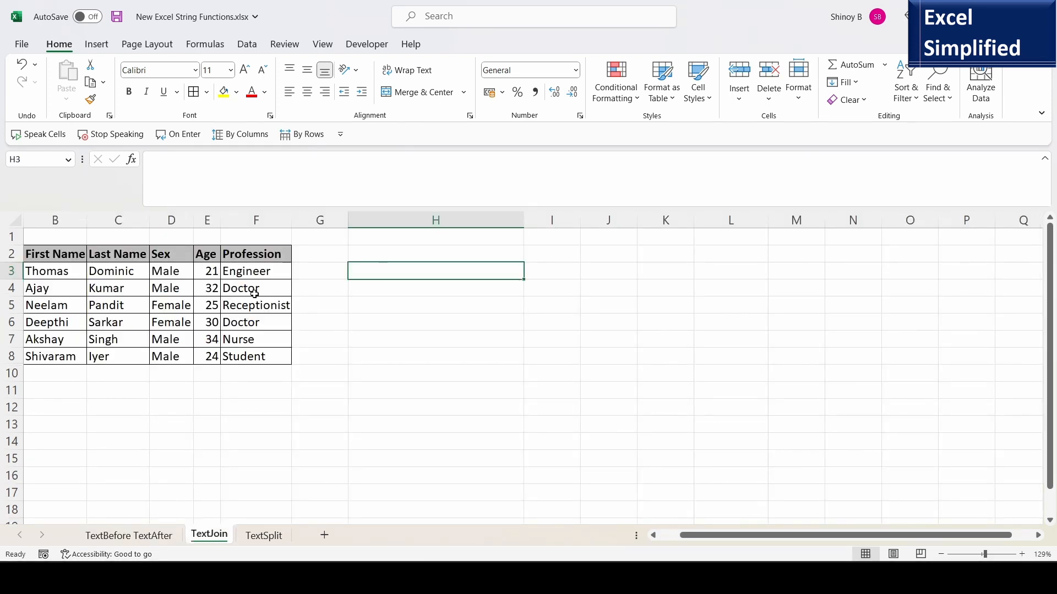
{"action": "left_click_drag", "start_coordinate": [58, 258], "coordinate": [291, 363]}
{"action": "left_click", "coordinate": [379, 268]}
{"action": "left_click_drag", "start_coordinate": [69, 273], "coordinate": [248, 342]}
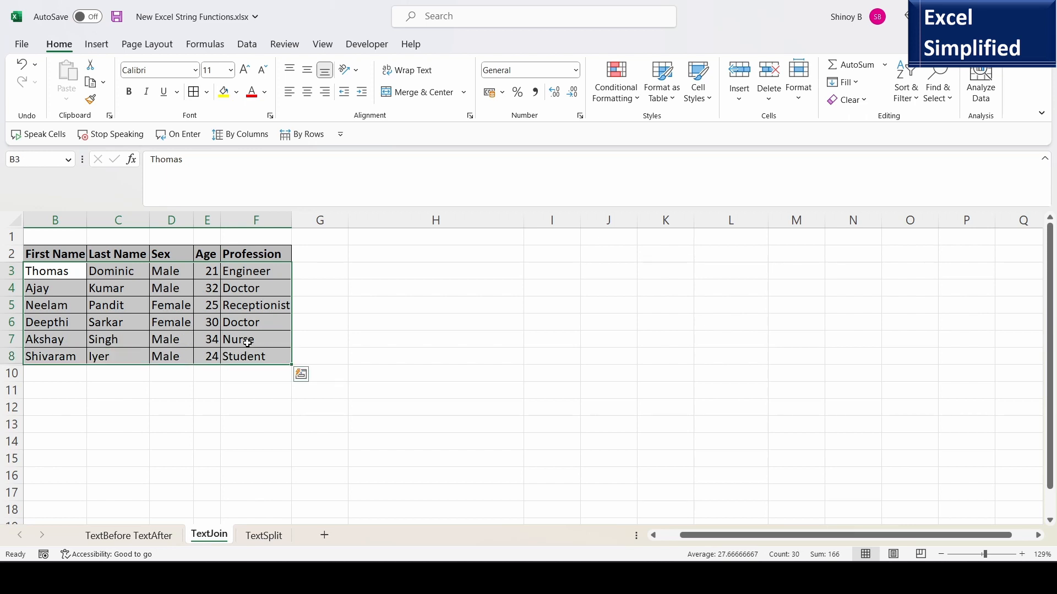
In H3, enter =TEXTJOIN(",",TRUE,B3:F8) to combine the table values into one comma-separated string.
{"action": "left_click", "coordinate": [375, 270]}
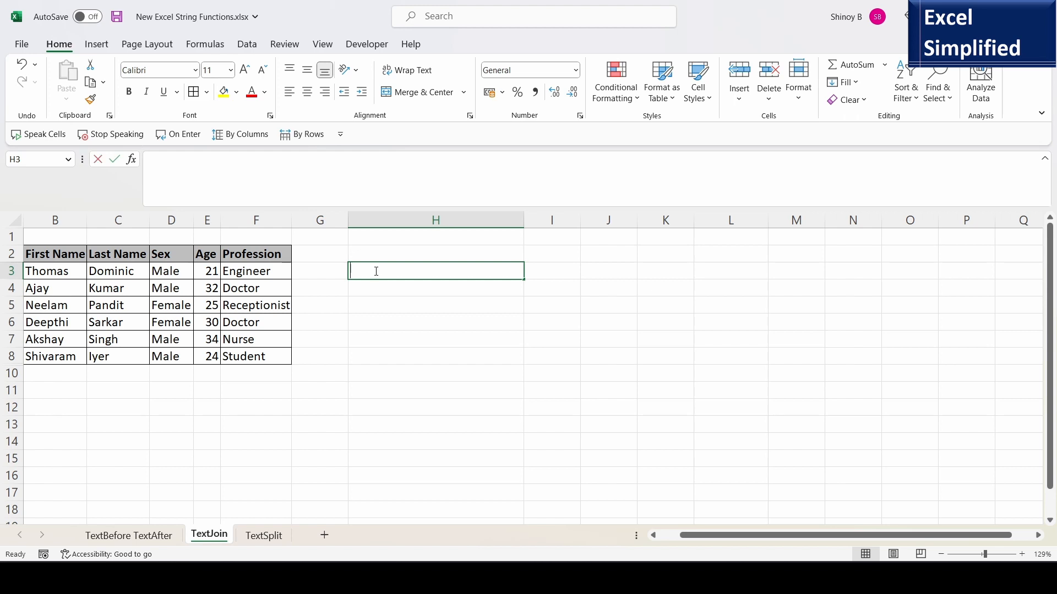
{"action": "type", "text": "=TEX"}
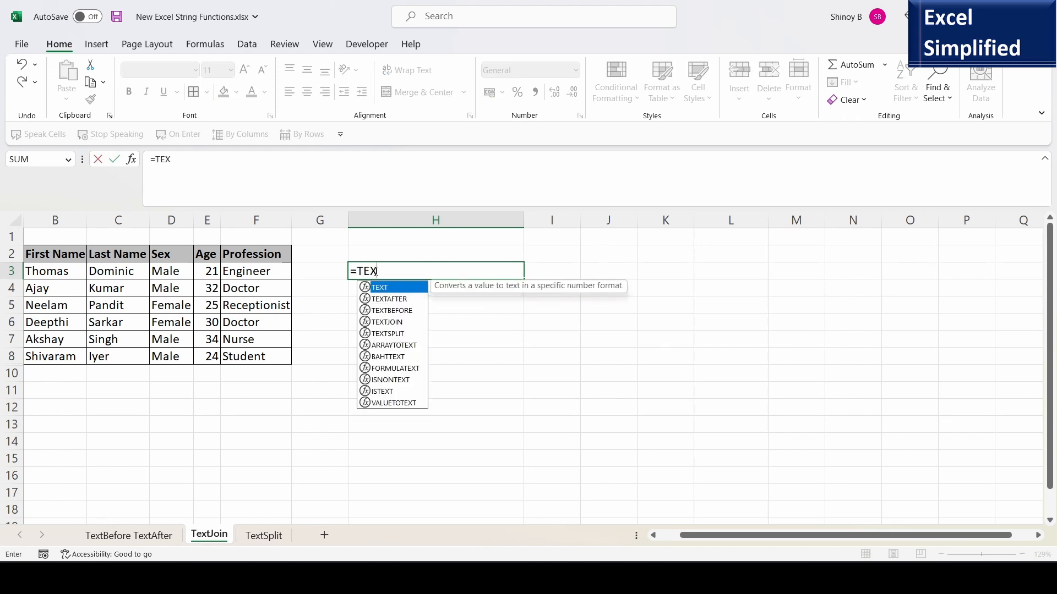
{"action": "double_click", "coordinate": [394, 322]}
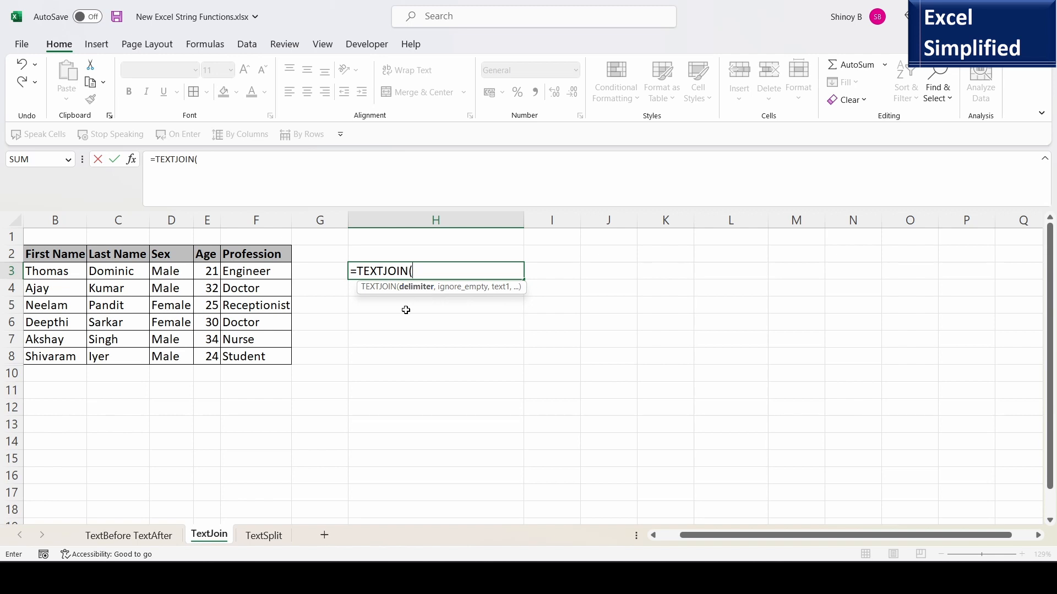
{"action": "type", "text": "\""}
{"action": "type", "text": ",\","}
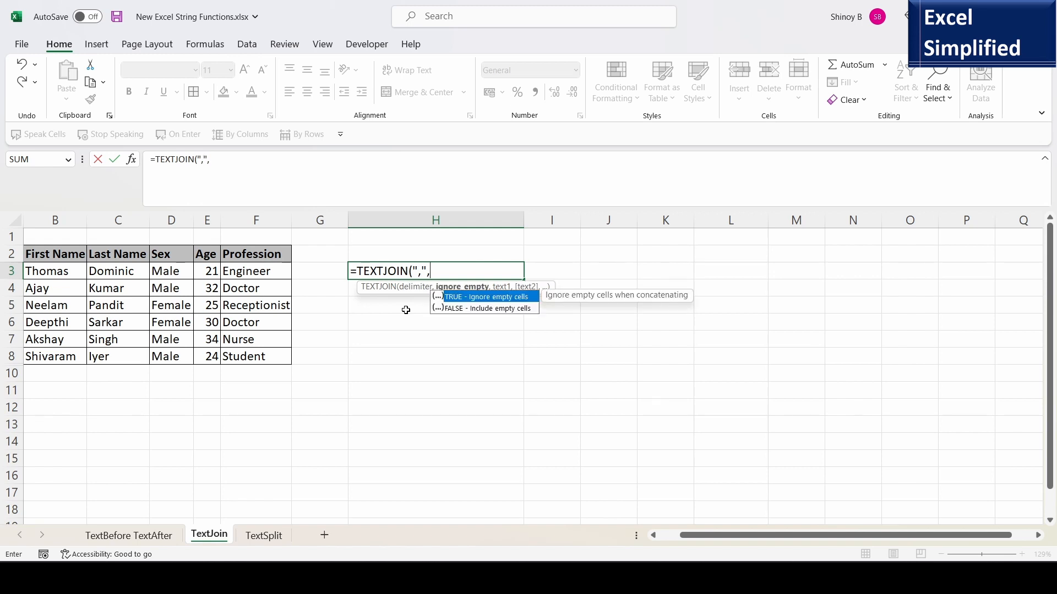
{"action": "double_click", "coordinate": [476, 296]}
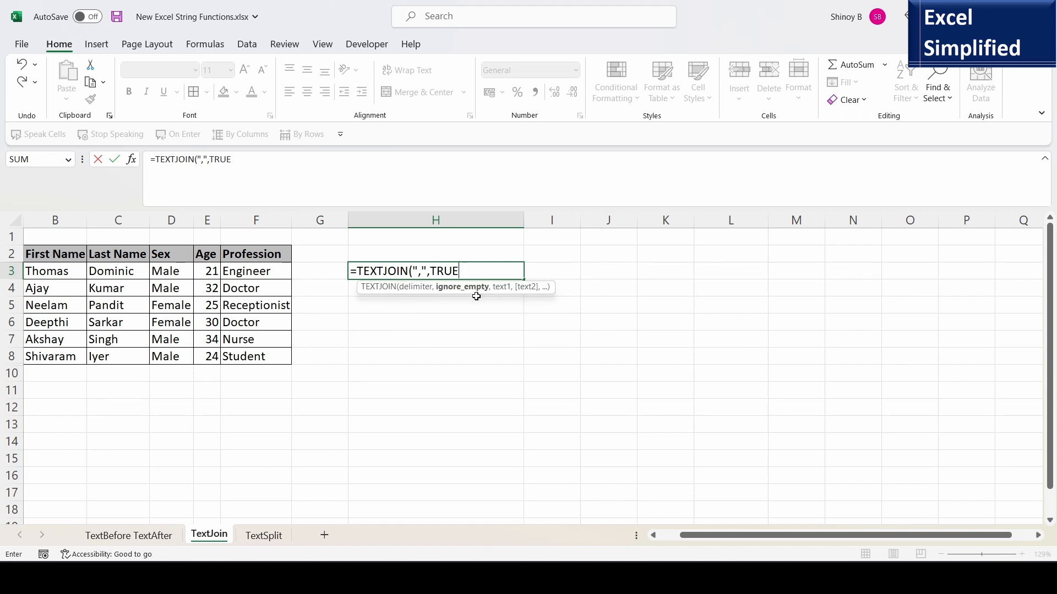
{"action": "type", "text": ","}
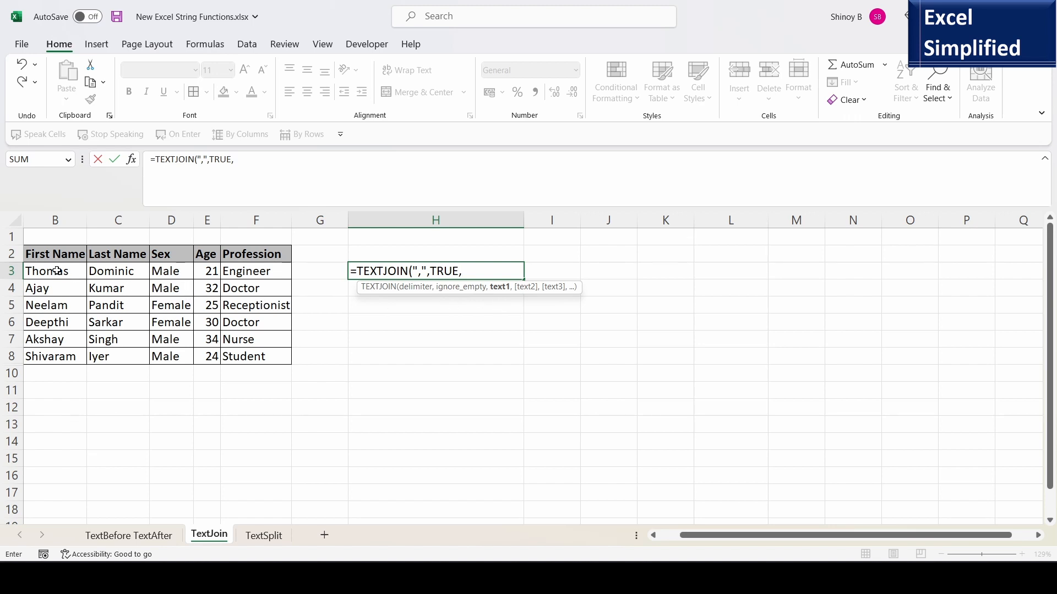
{"action": "left_click_drag", "start_coordinate": [57, 271], "coordinate": [257, 361]}
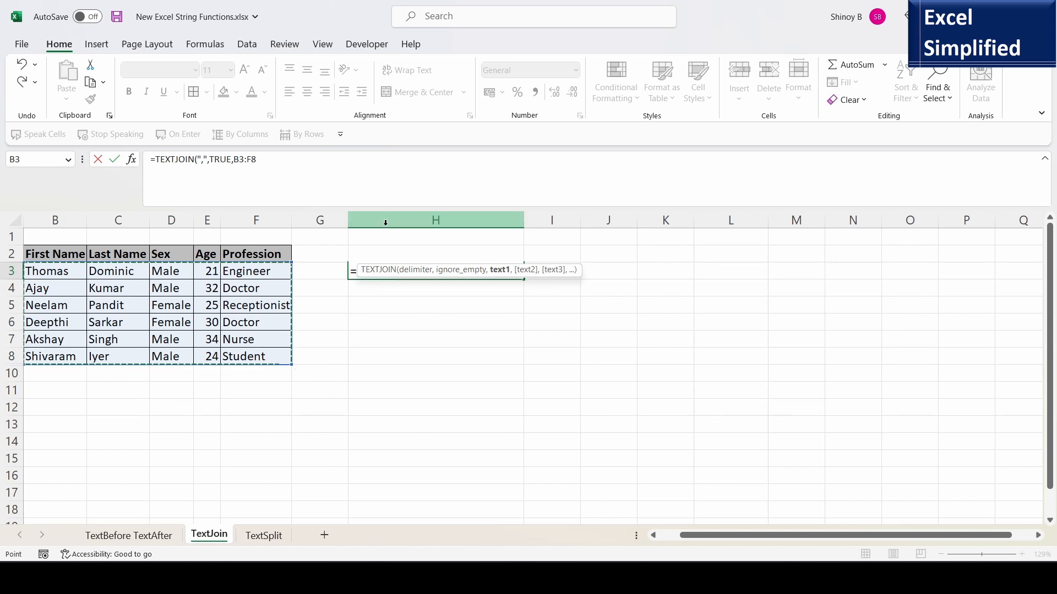
{"action": "type", "text": ")"}
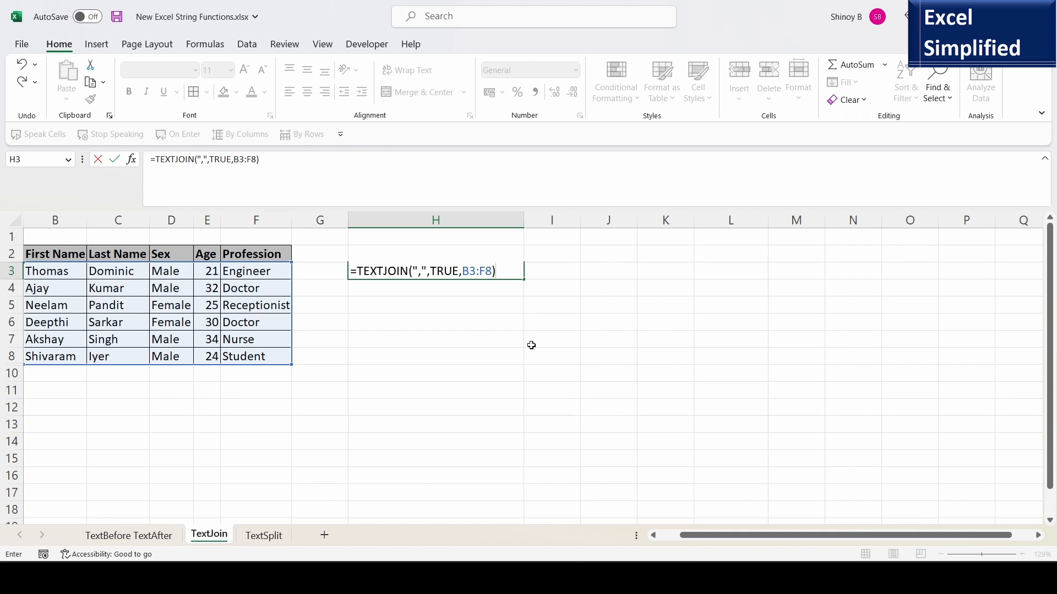
{"action": "key", "text": "Return"}
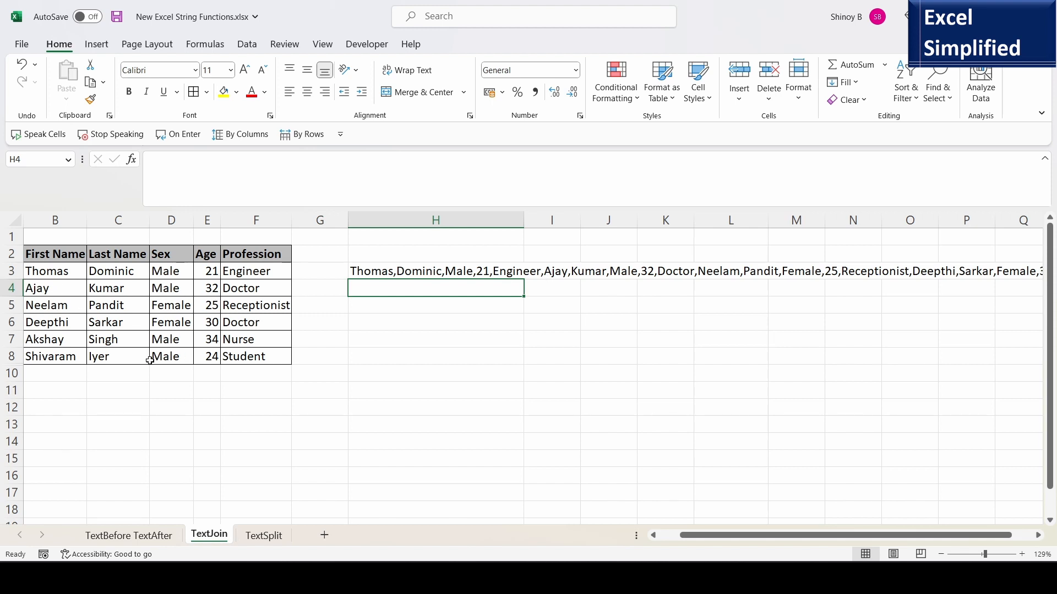
Insert a yellow delimiter row 9 under the table with commas in B9:E9 and a semicolon in F9.
{"action": "left_click", "coordinate": [374, 273]}
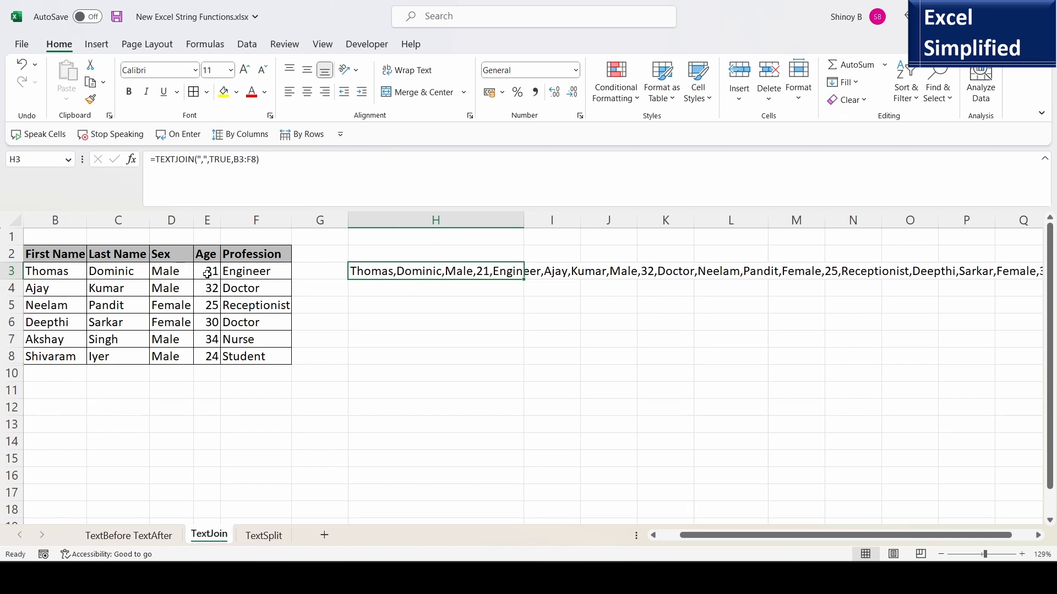
{"action": "left_click", "coordinate": [256, 273]}
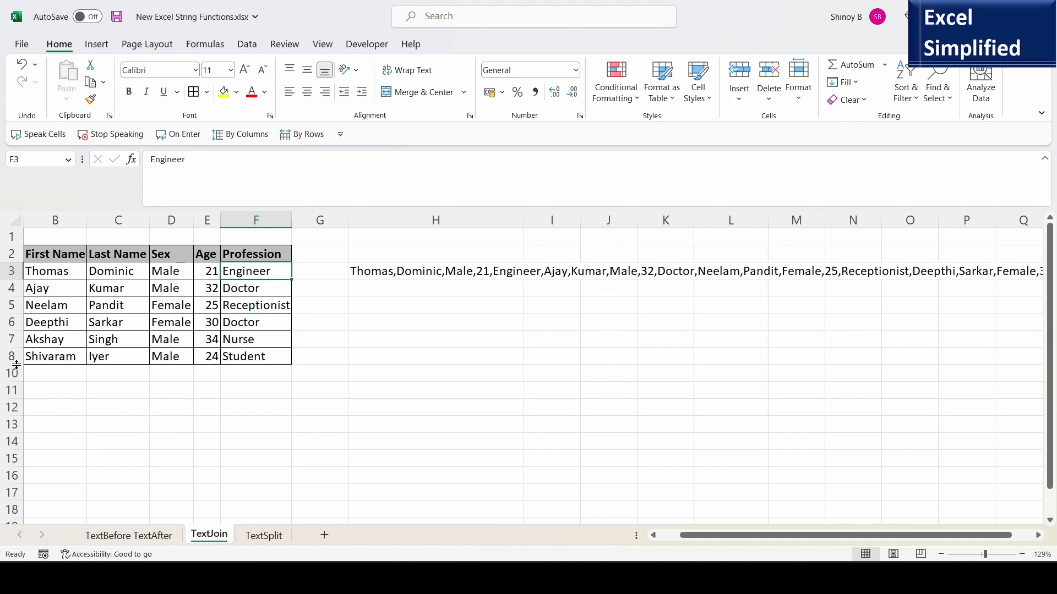
{"action": "left_click_drag", "start_coordinate": [11, 357], "coordinate": [14, 373]}
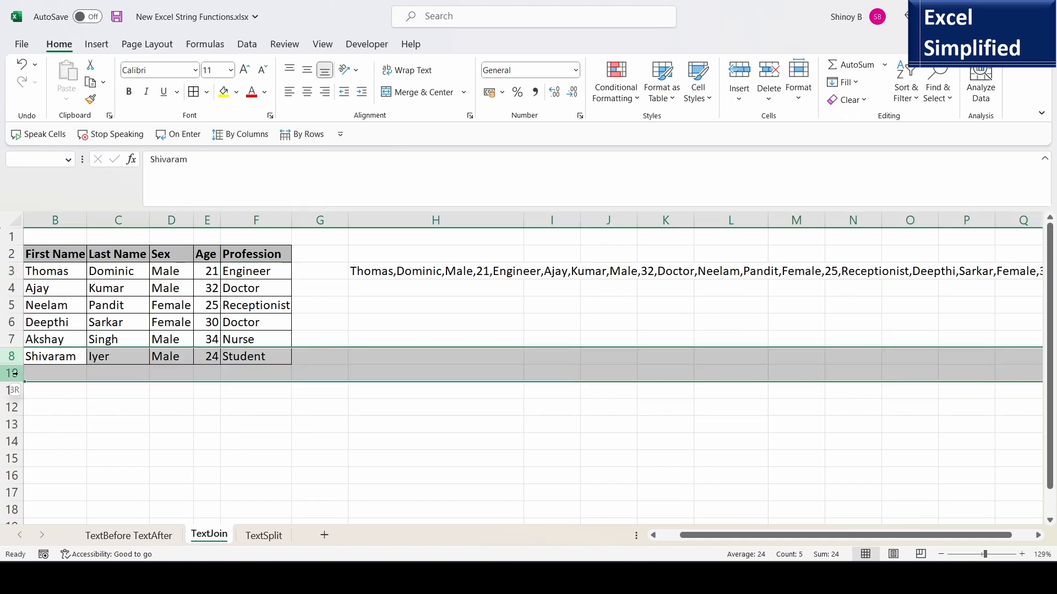
{"action": "right_click", "coordinate": [13, 373]}
{"action": "left_click", "coordinate": [44, 360]}
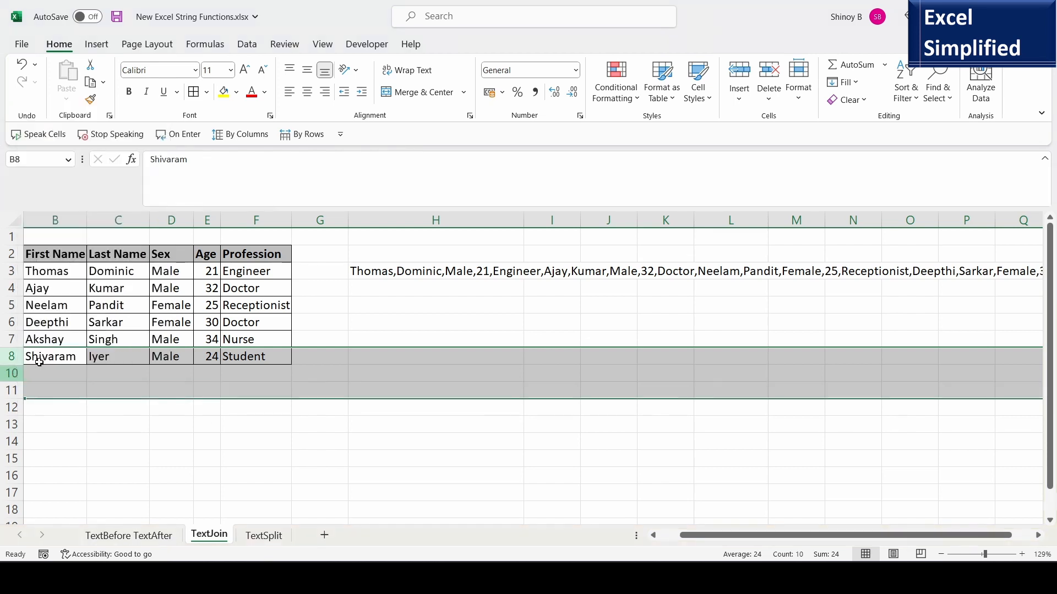
{"action": "left_click", "coordinate": [204, 389]}
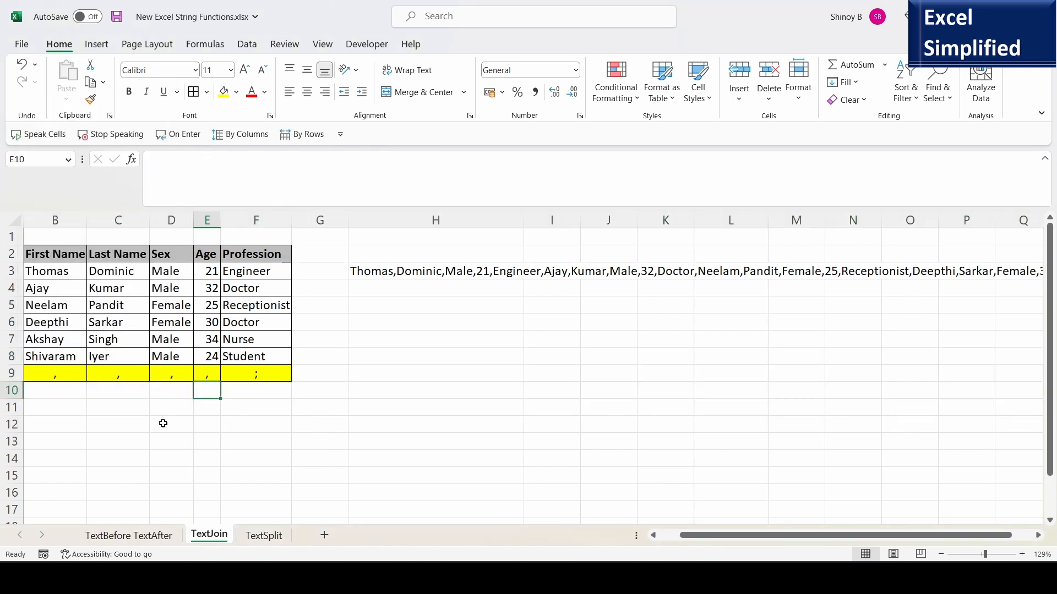
Replace the H3 delimiter argument with the range B9:F9 so it reads =TEXTJOIN(B9:F9,TRUE,B3:F8).
{"action": "left_click", "coordinate": [55, 377]}
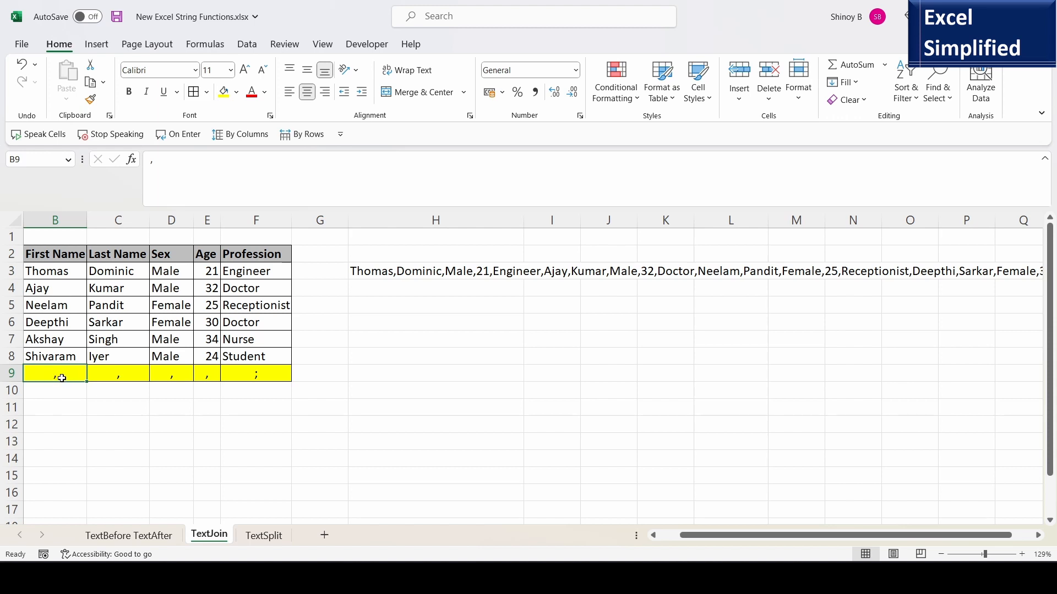
{"action": "left_click_drag", "start_coordinate": [70, 373], "coordinate": [204, 372]}
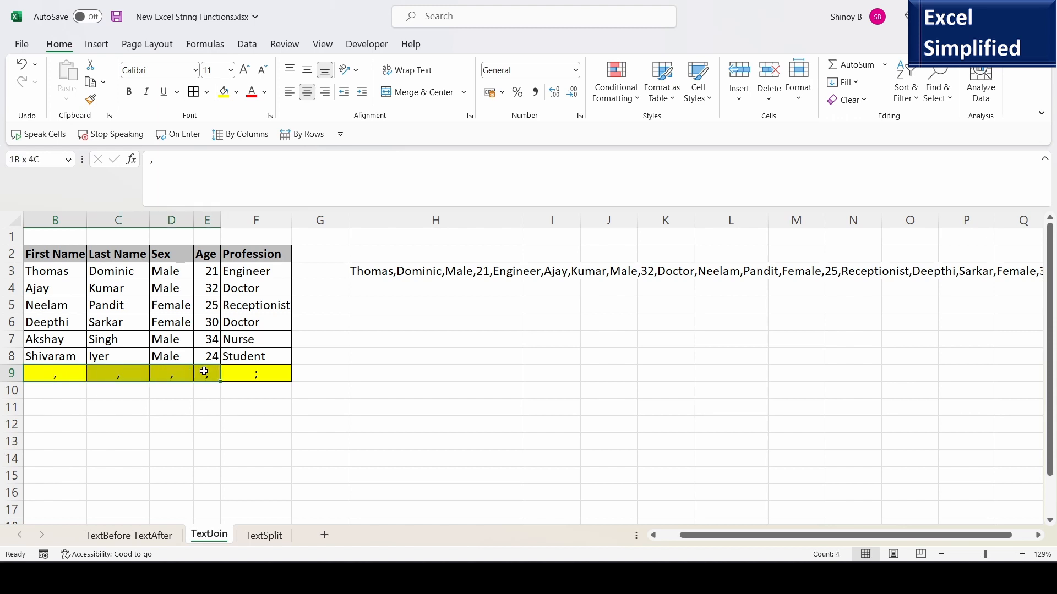
{"action": "left_click", "coordinate": [253, 372]}
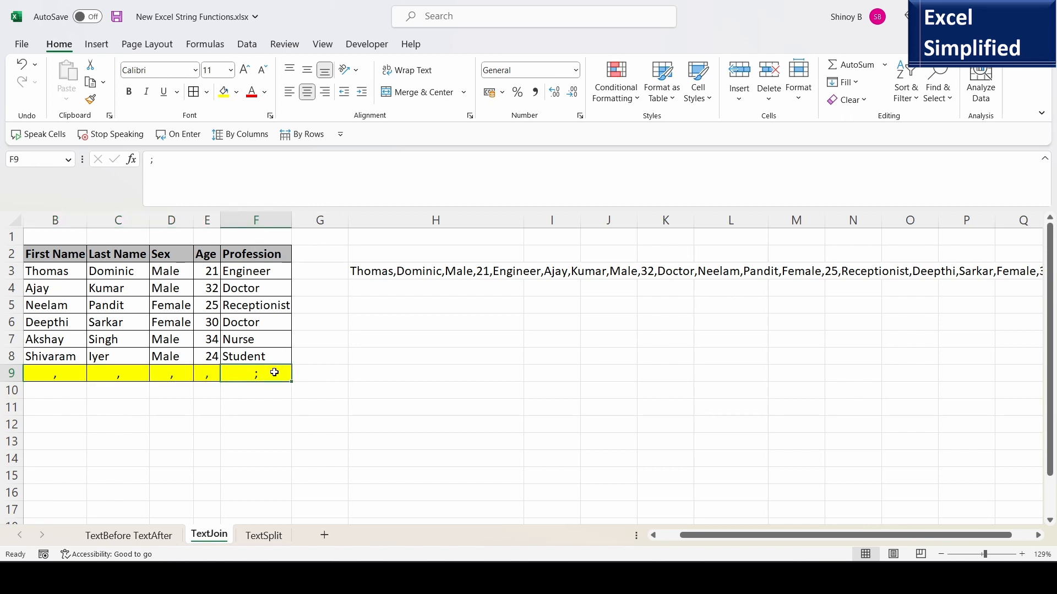
{"action": "left_click", "coordinate": [84, 379]}
{"action": "left_click", "coordinate": [394, 272]}
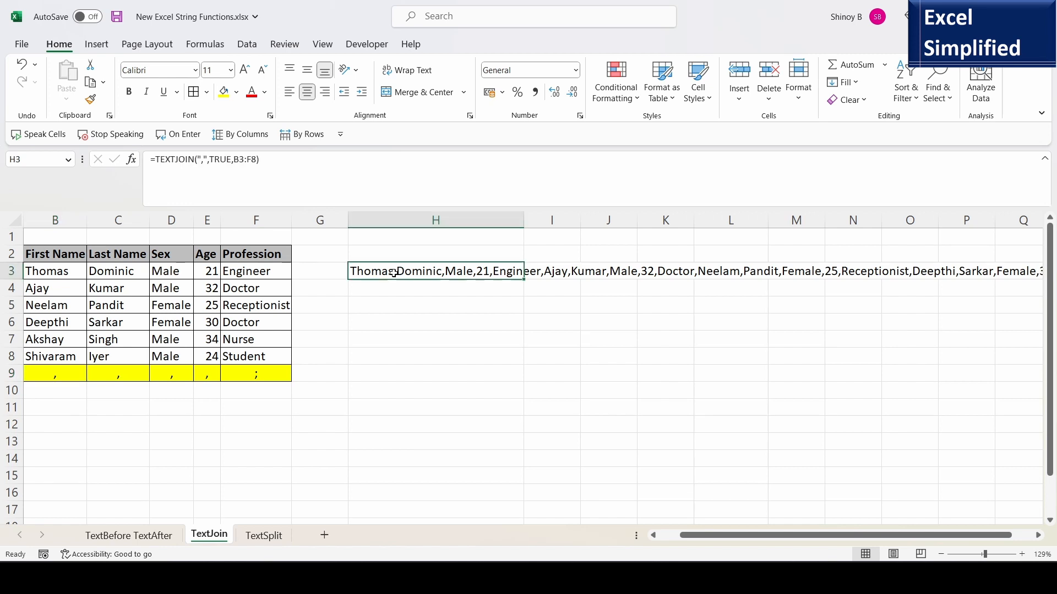
{"action": "double_click", "coordinate": [394, 272]}
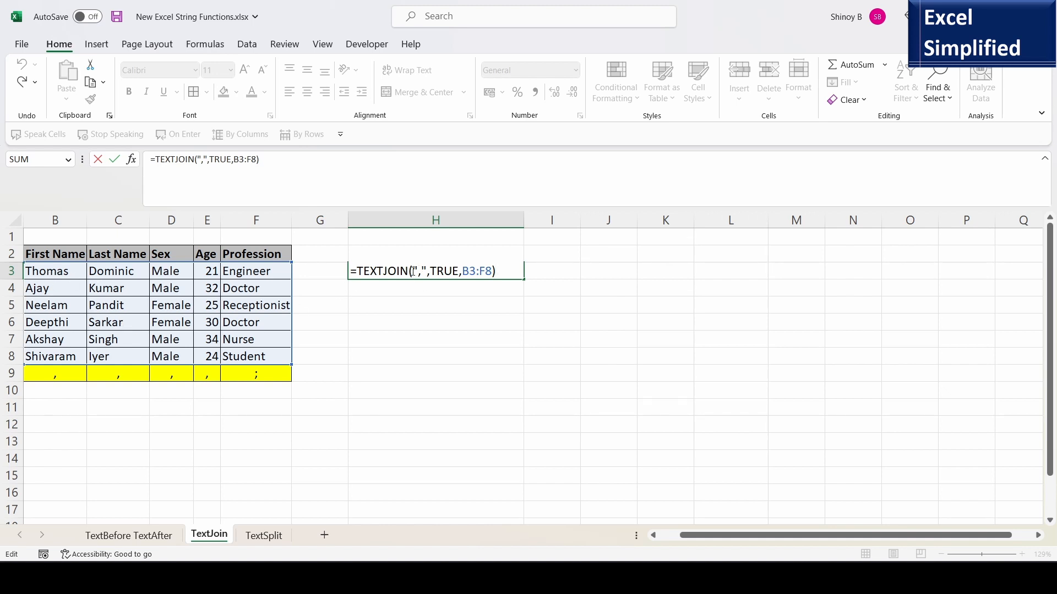
{"action": "left_click_drag", "start_coordinate": [413, 271], "coordinate": [428, 272]}
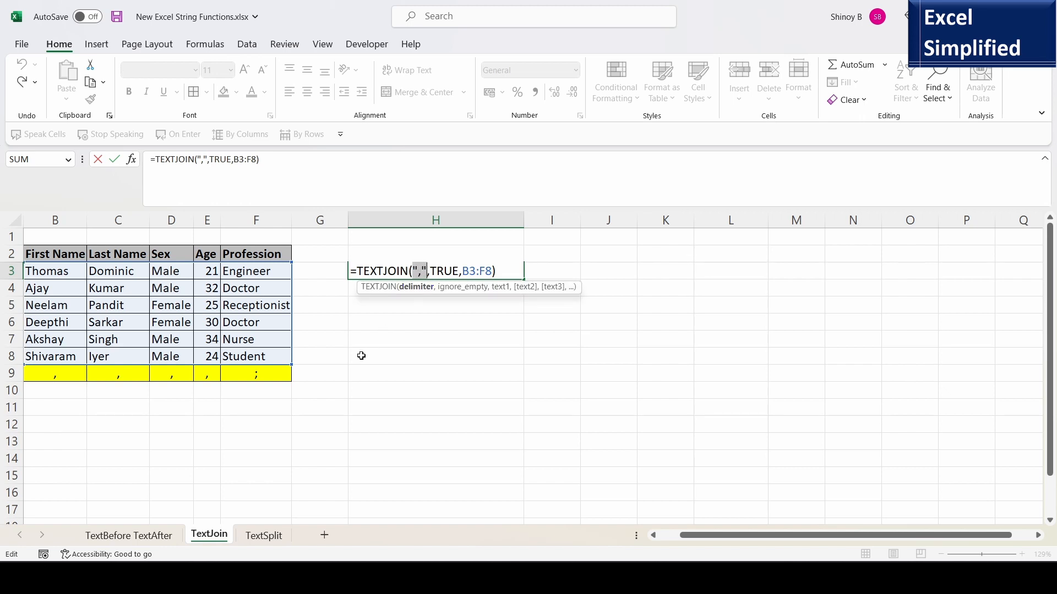
{"action": "key", "text": "Delete"}
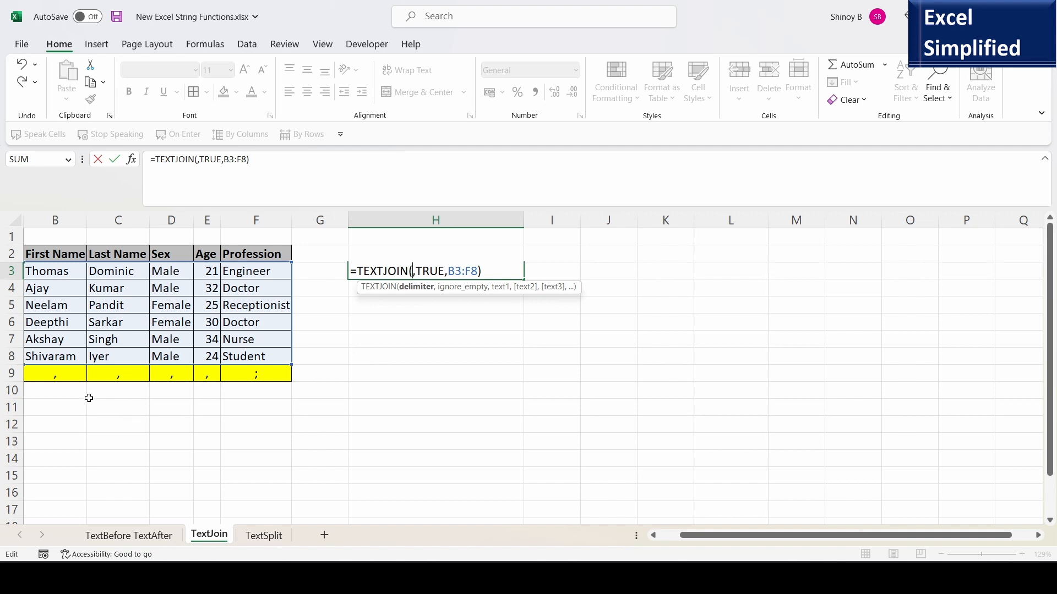
{"action": "left_click_drag", "start_coordinate": [48, 376], "coordinate": [259, 373]}
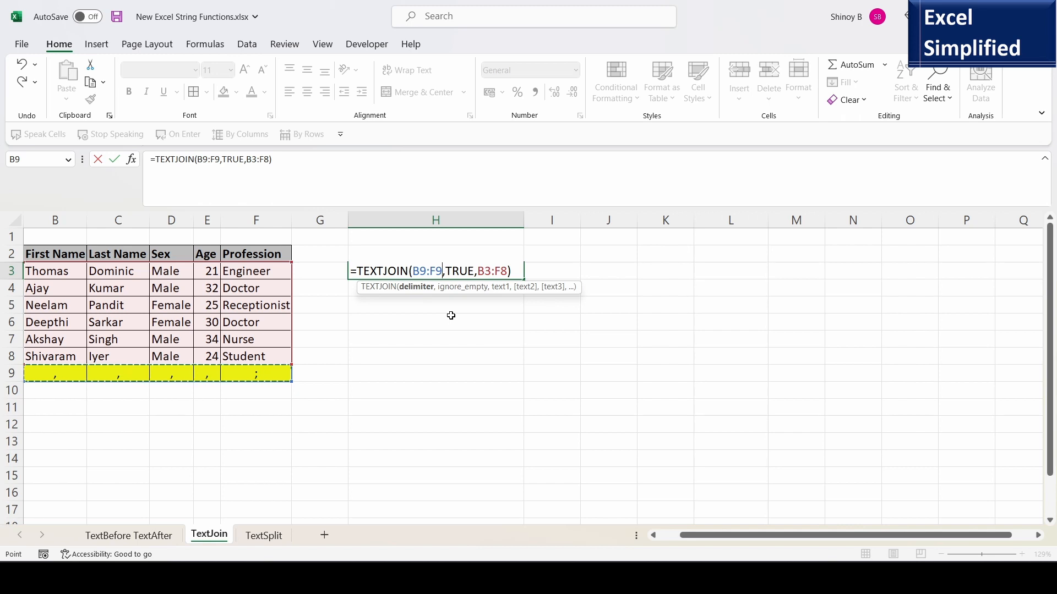
{"action": "key", "text": "Return"}
Copy H3 and paste its result as values into H4.
{"action": "left_click", "coordinate": [425, 275]}
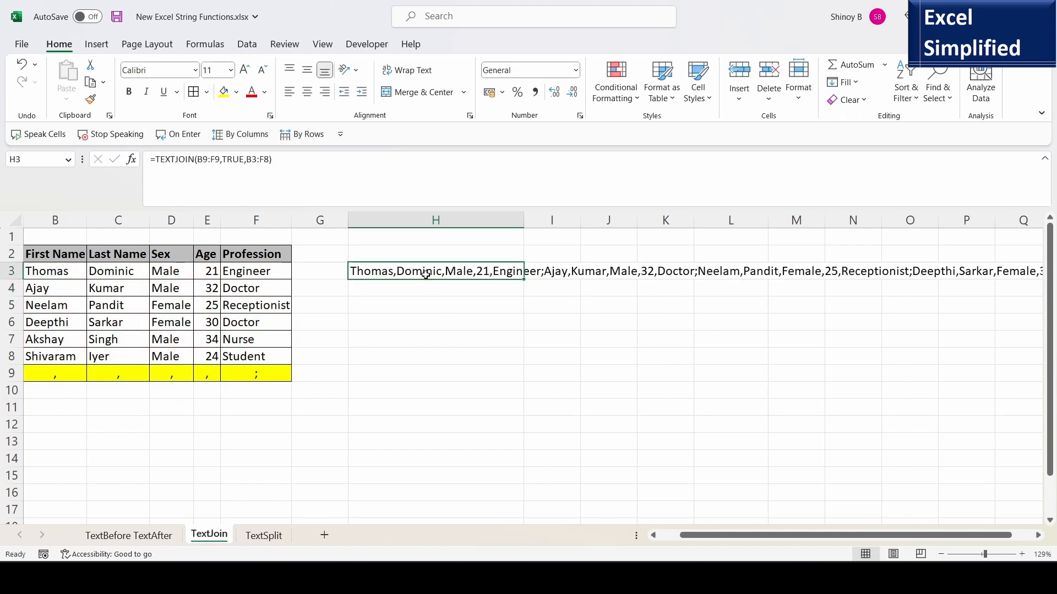
{"action": "key", "text": "ctrl+c"}
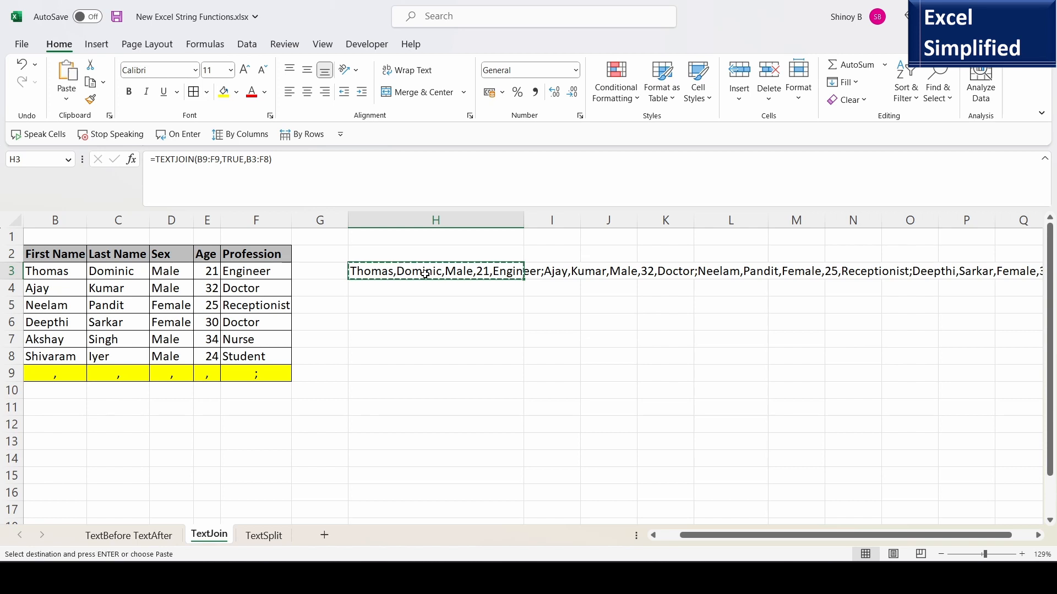
{"action": "left_click", "coordinate": [434, 289]}
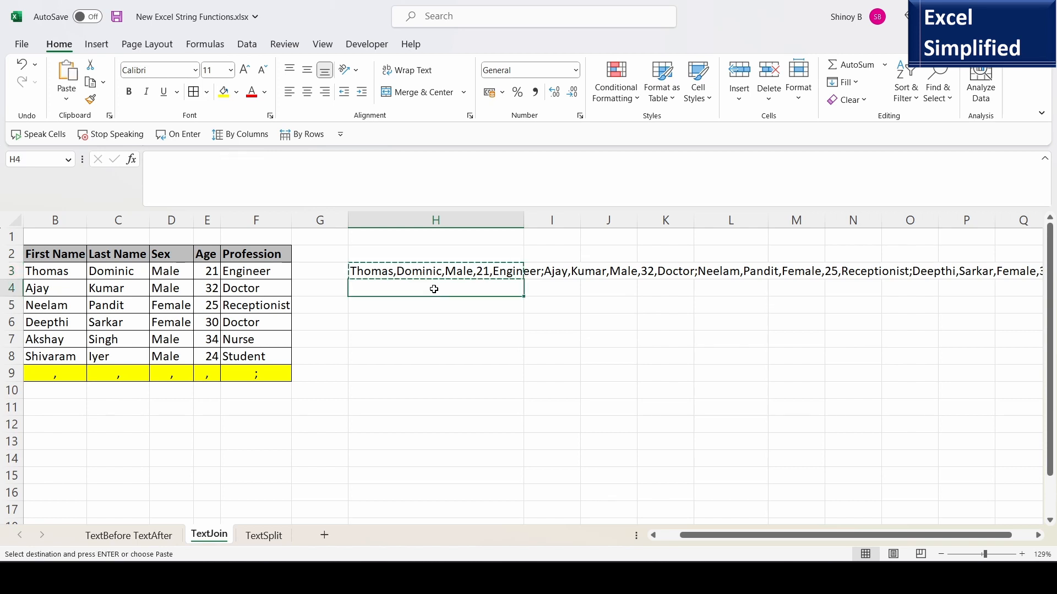
{"action": "left_click", "coordinate": [66, 99]}
{"action": "left_click", "coordinate": [74, 209]}
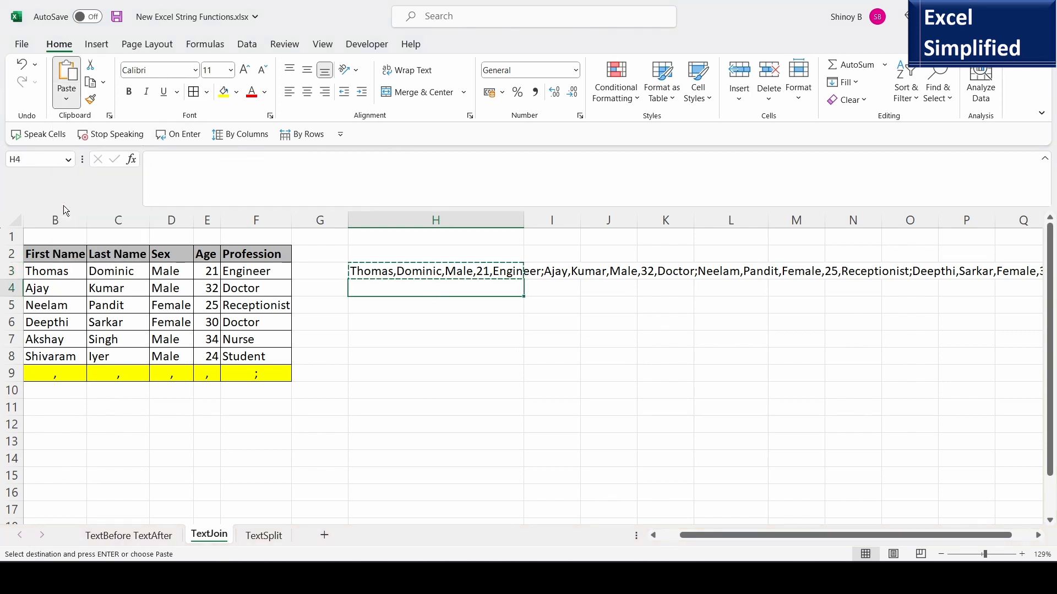
Inspect the H3 formula and the pasted text in H4 to check where commas and semicolons fall.
{"action": "left_click", "coordinate": [448, 321]}
{"action": "left_click", "coordinate": [461, 287]}
{"action": "left_click", "coordinate": [453, 271]}
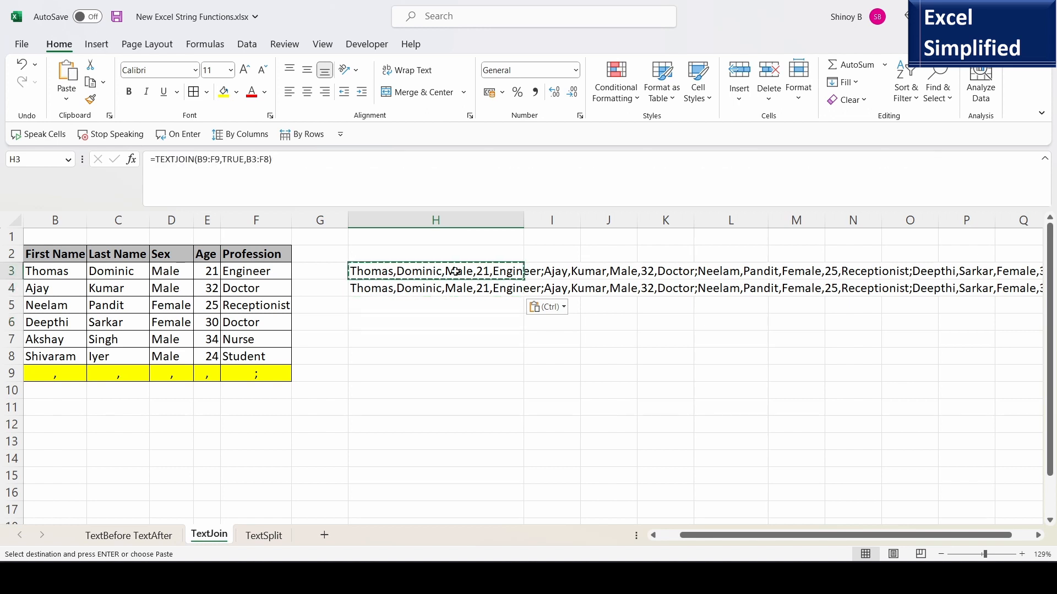
{"action": "key", "text": "F2"}
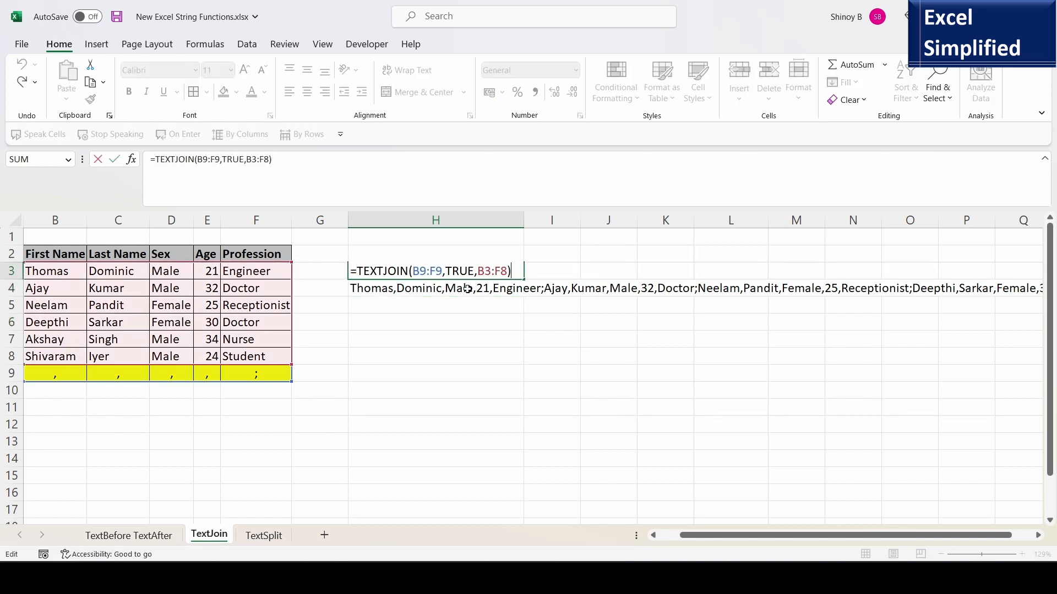
{"action": "key", "text": "Escape"}
{"action": "left_click", "coordinate": [461, 290]}
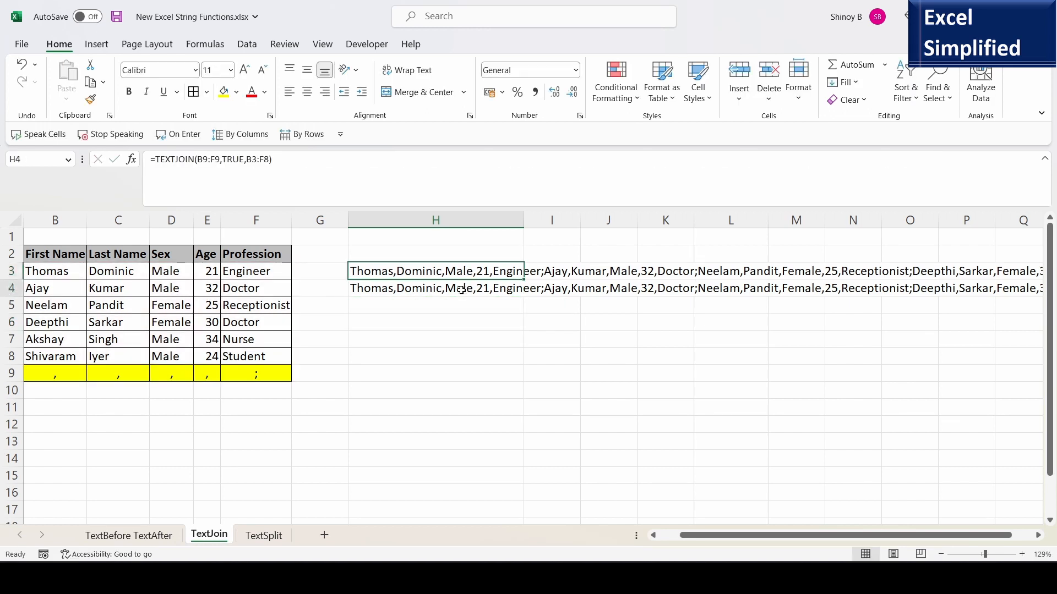
{"action": "key", "text": "F2"}
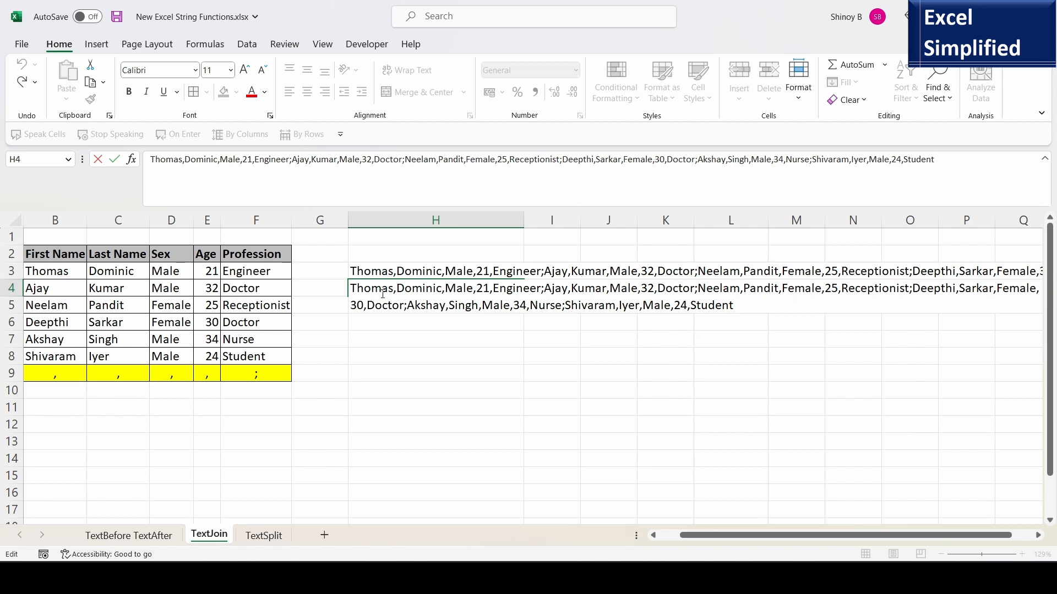
{"action": "left_click_drag", "start_coordinate": [393, 292], "coordinate": [446, 291]}
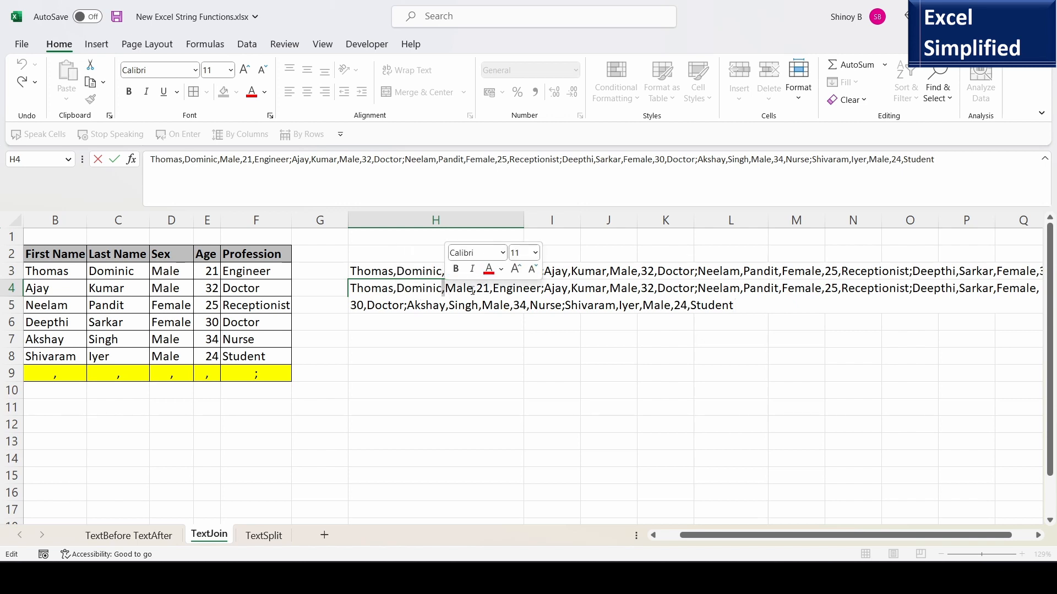
{"action": "left_click", "coordinate": [513, 288]}
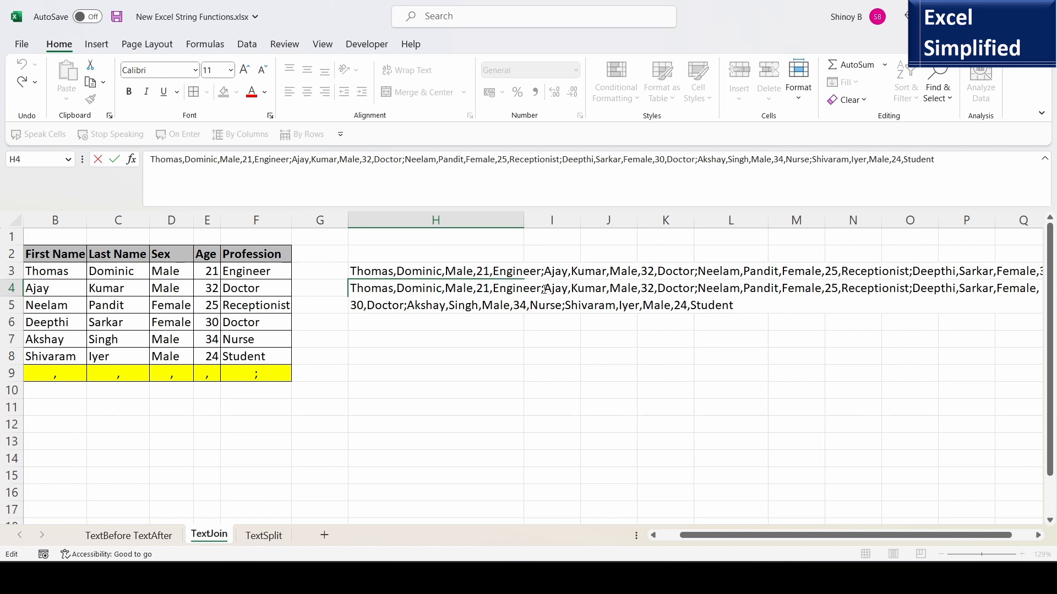
{"action": "left_click_drag", "start_coordinate": [541, 290], "coordinate": [544, 289]}
{"action": "left_click", "coordinate": [569, 292]}
{"action": "left_click", "coordinate": [608, 291]}
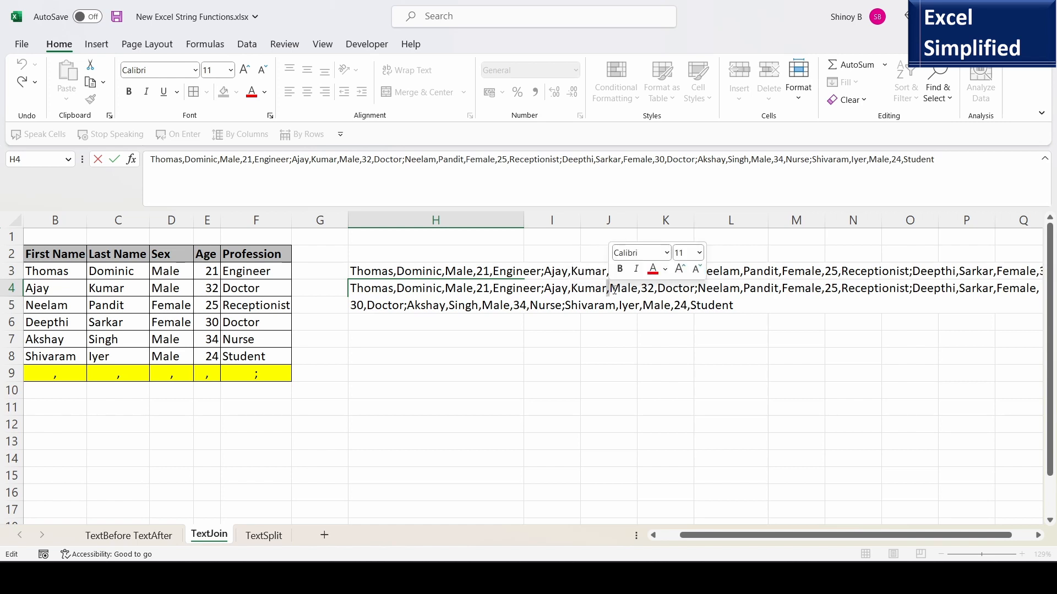
{"action": "left_click", "coordinate": [640, 291]}
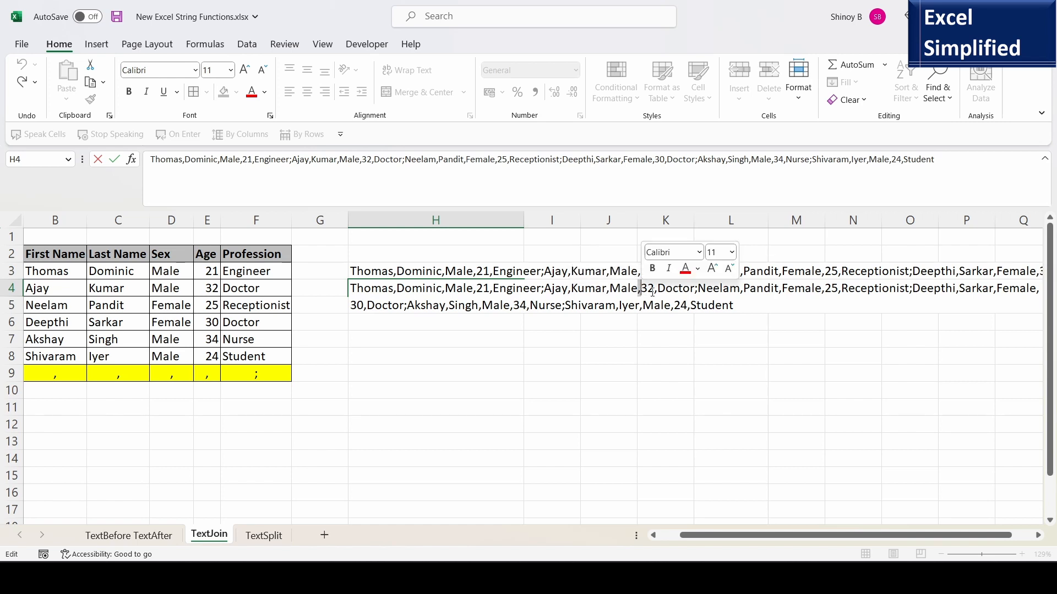
{"action": "left_click", "coordinate": [656, 291]}
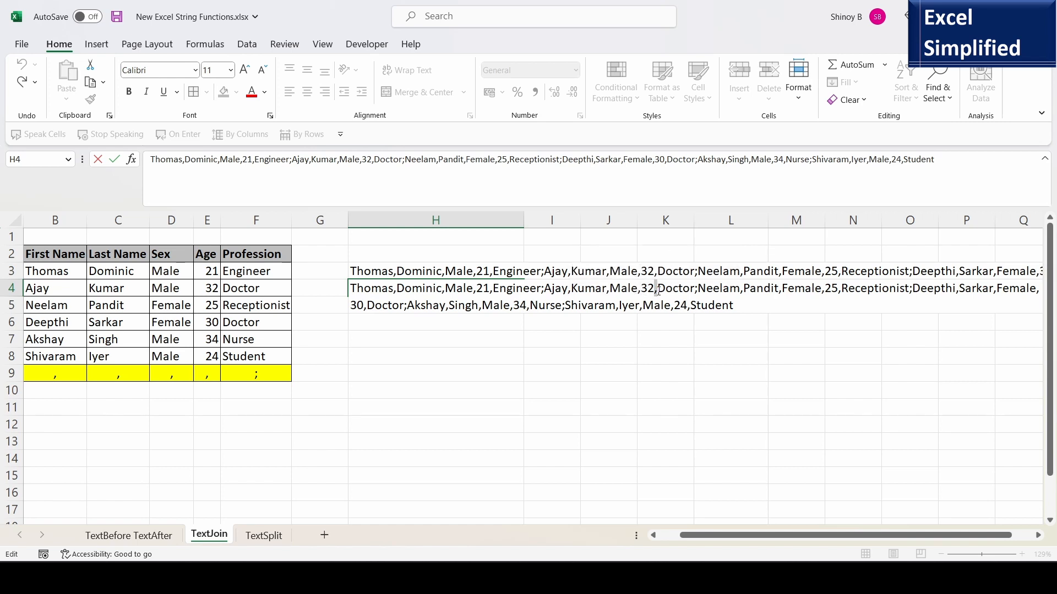
{"action": "left_click", "coordinate": [697, 291]}
{"action": "key", "text": "Return"}
Clear the pasted text from H4.
{"action": "left_click", "coordinate": [436, 289]}
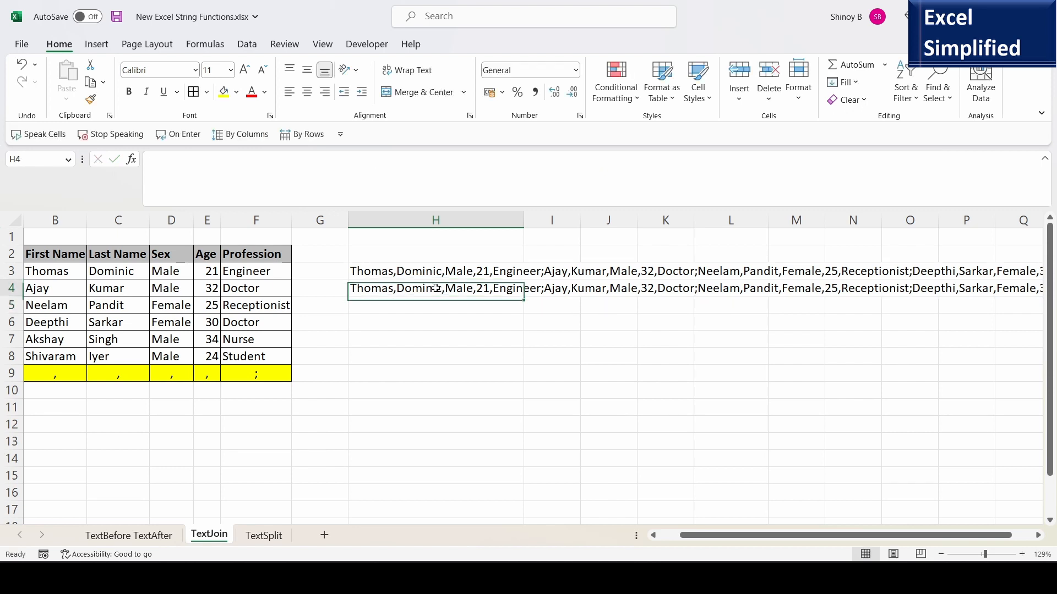
{"action": "key", "text": "Delete"}
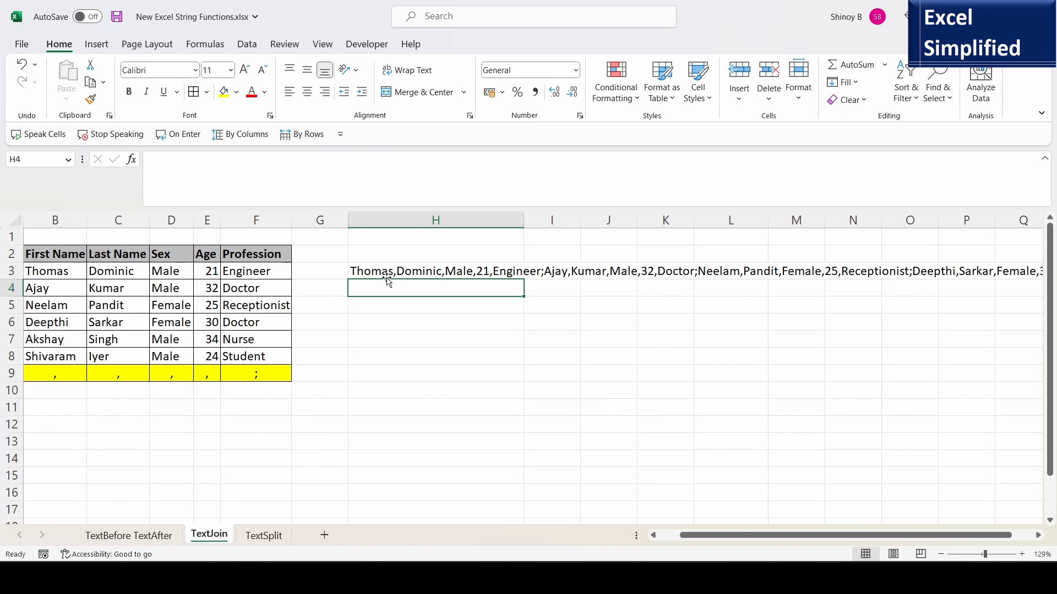
Compare the joined text in H3 with the source table range B3:F8.
{"action": "left_click", "coordinate": [440, 271]}
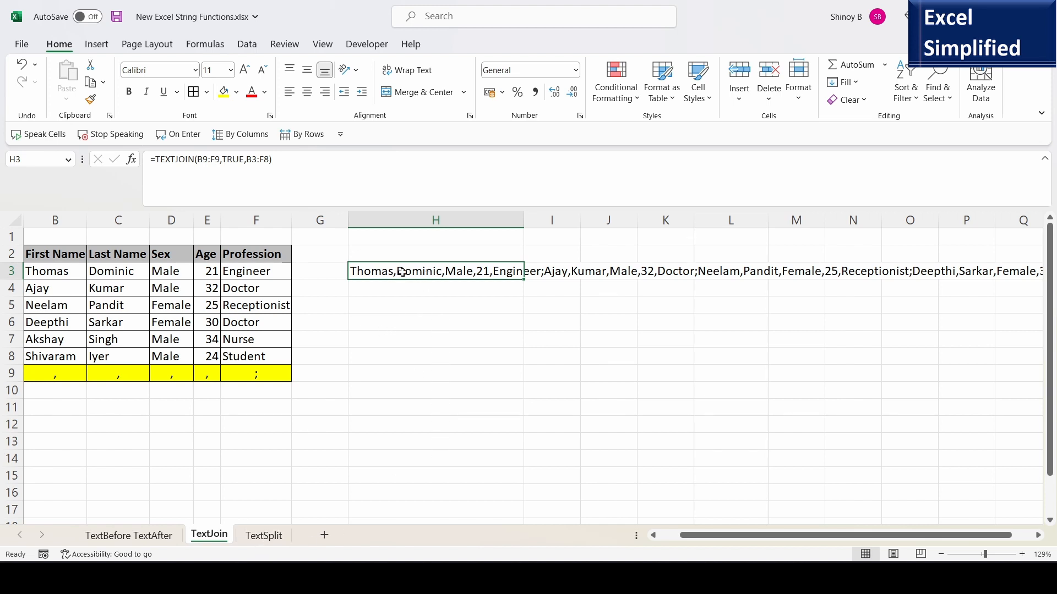
{"action": "left_click", "coordinate": [46, 270]}
{"action": "left_click_drag", "start_coordinate": [46, 269], "coordinate": [246, 360]}
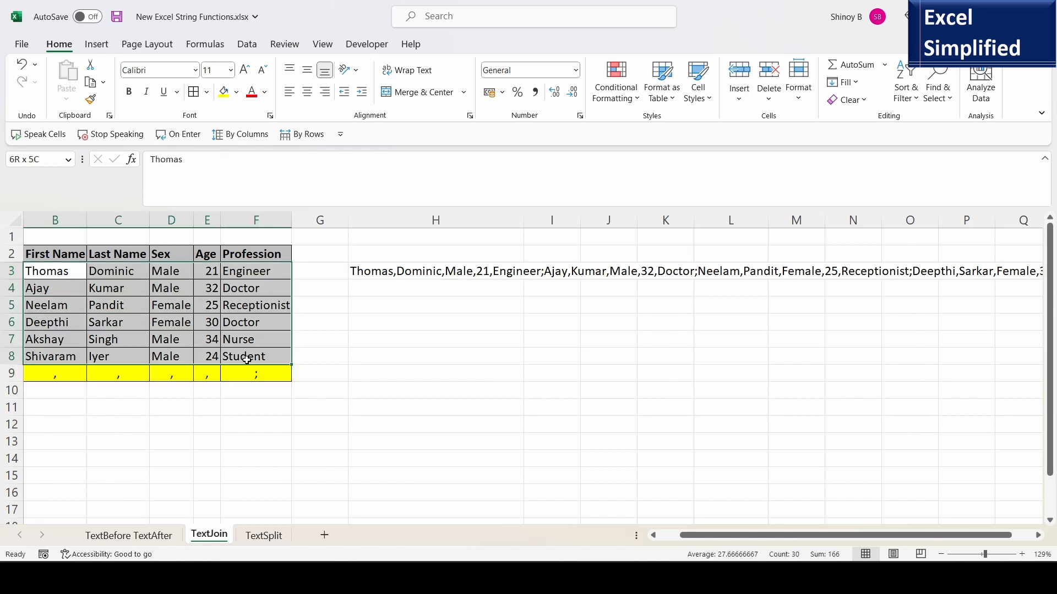
{"action": "left_click", "coordinate": [400, 291]}
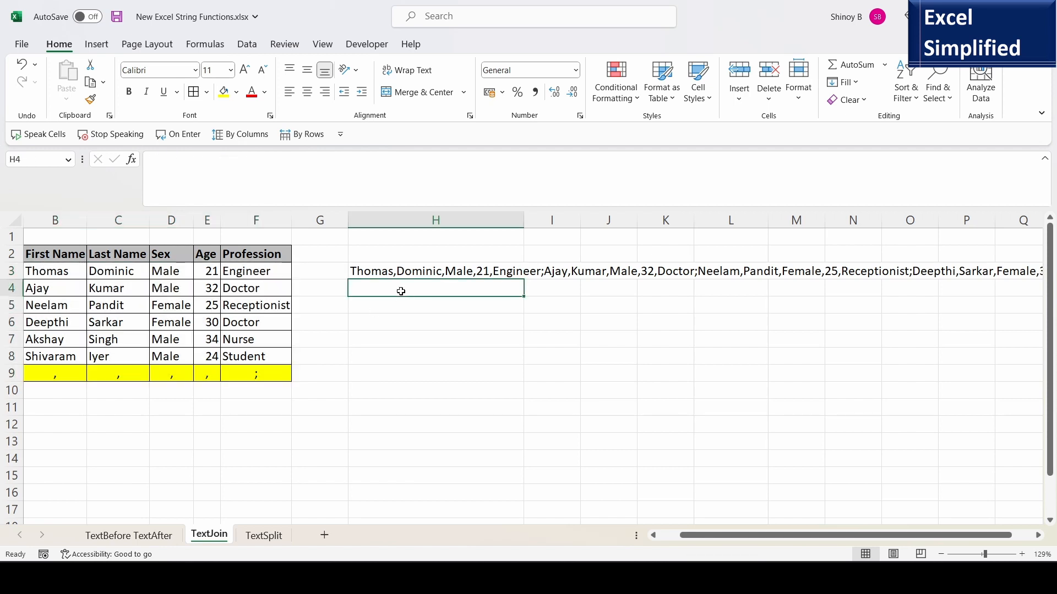
In H5, enter =TEXTSPLIT(H3,",",";") to split the joined text into columns by comma and rows by semicolon.
{"action": "left_click", "coordinate": [379, 308]}
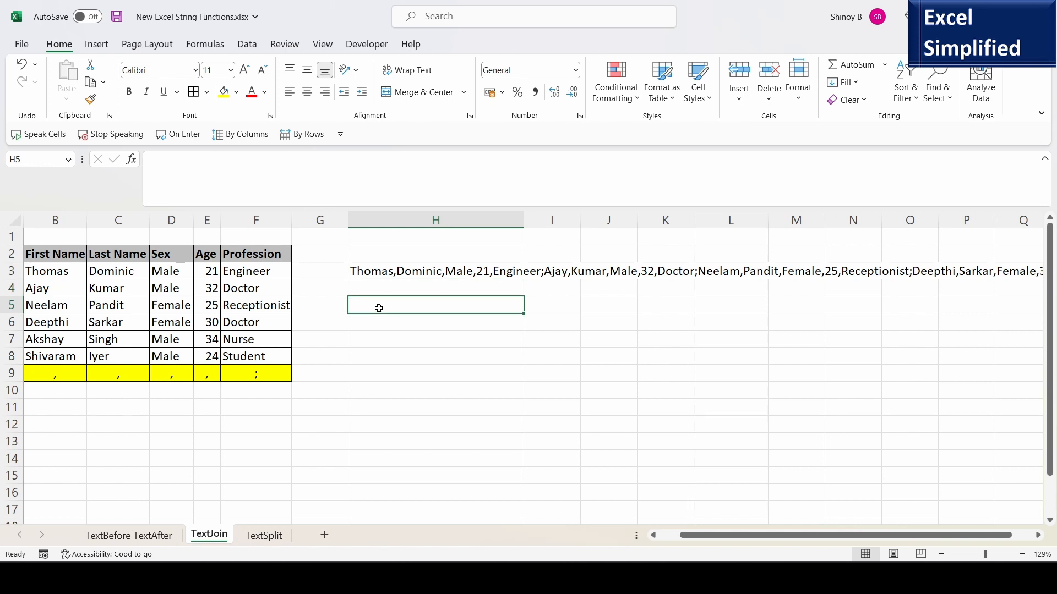
{"action": "type", "text": "=TEXT"}
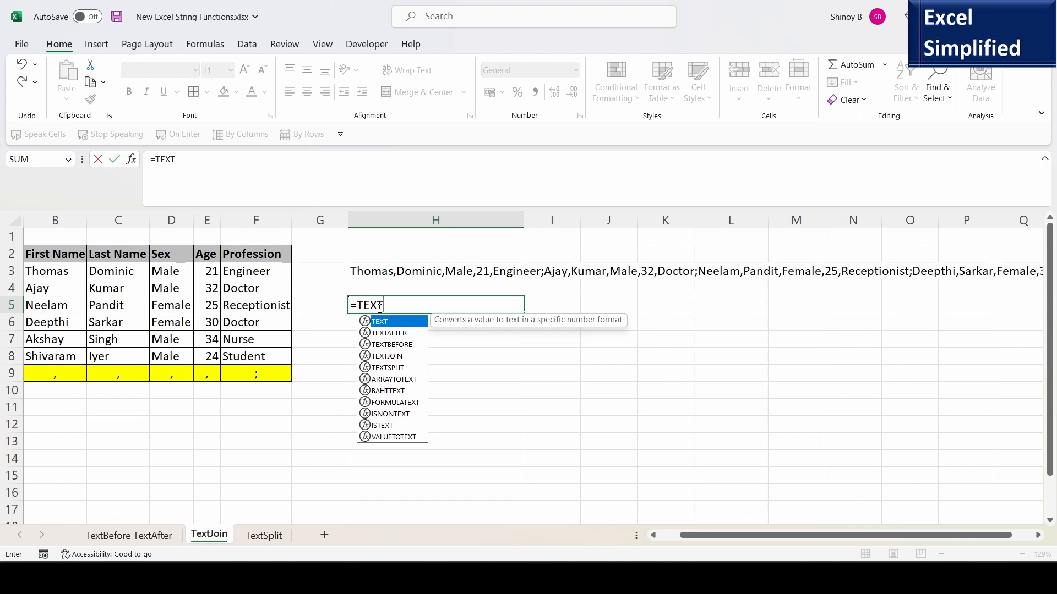
{"action": "double_click", "coordinate": [397, 367]}
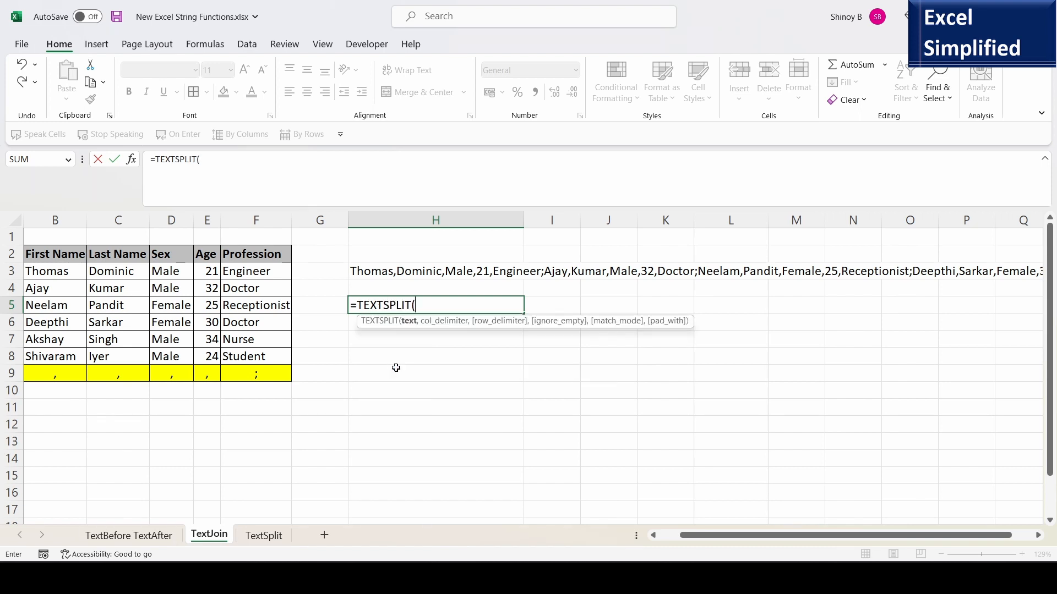
{"action": "left_click", "coordinate": [384, 271]}
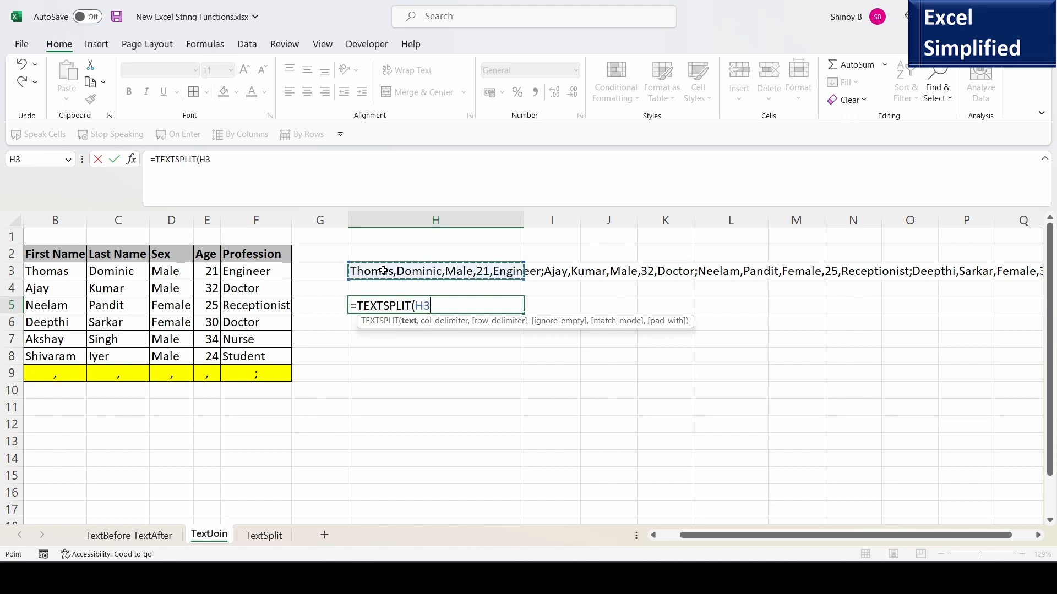
{"action": "type", "text": ","}
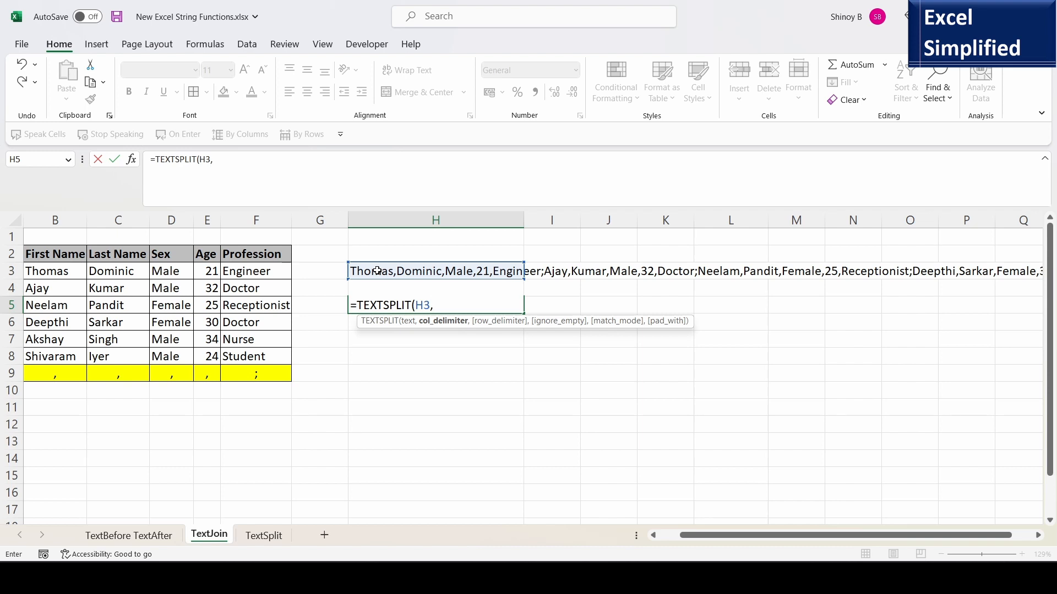
{"action": "type", "text": "\",\","}
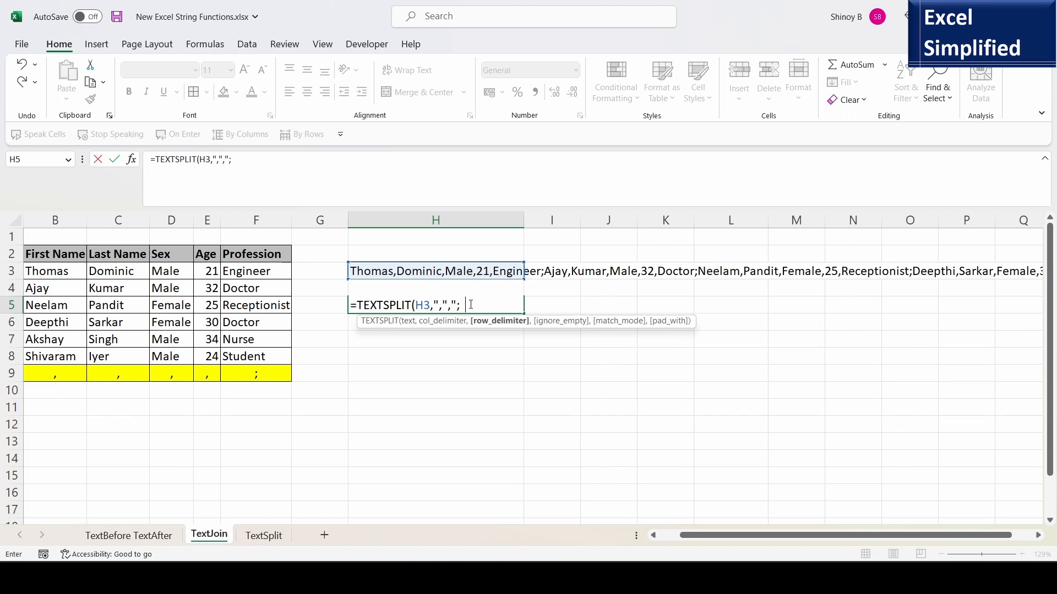
{"action": "type", "text": ")"}
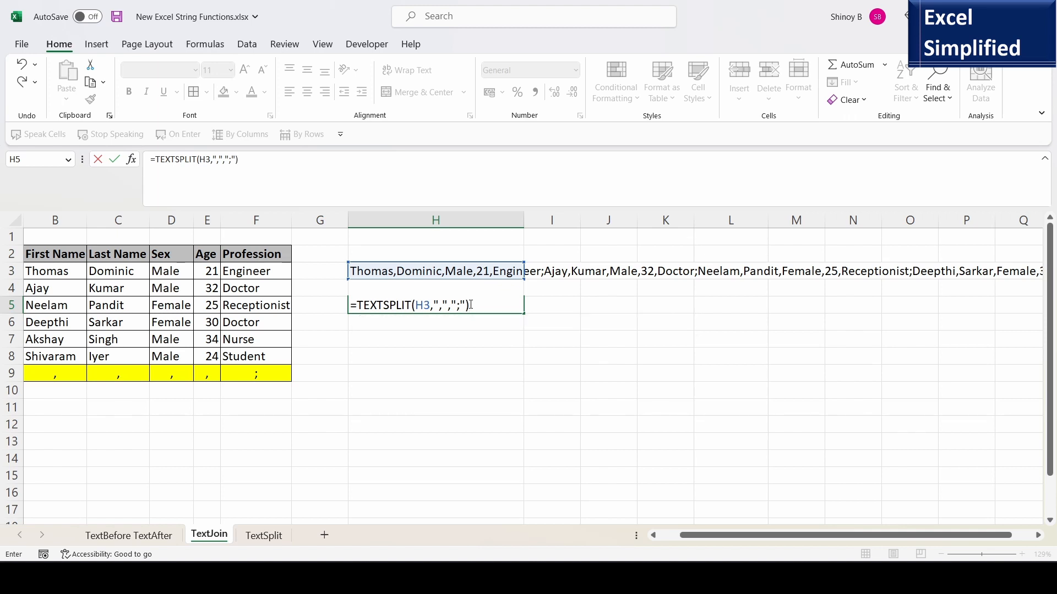
{"action": "key", "text": "Return"}
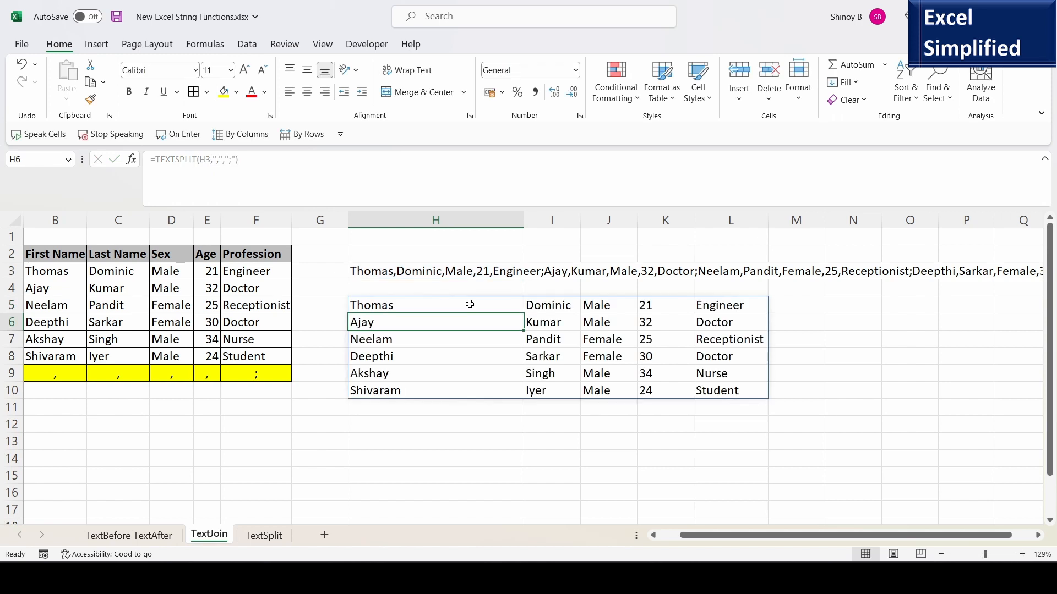
Compare the spilled split result in H5:L10 with the original table B3:F8.
{"action": "left_click", "coordinate": [419, 268]}
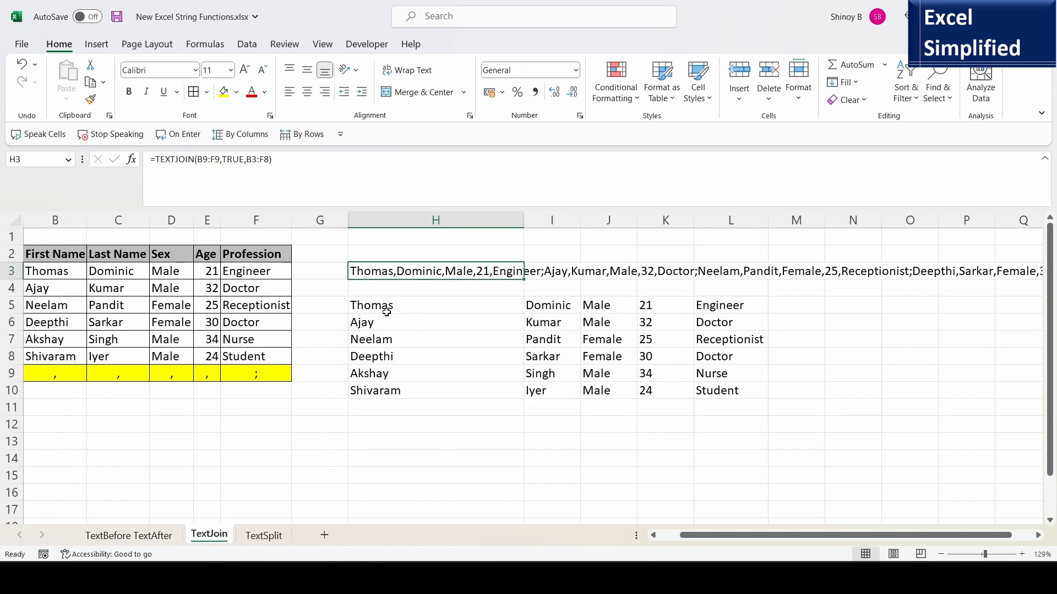
{"action": "left_click_drag", "start_coordinate": [382, 302], "coordinate": [760, 386]}
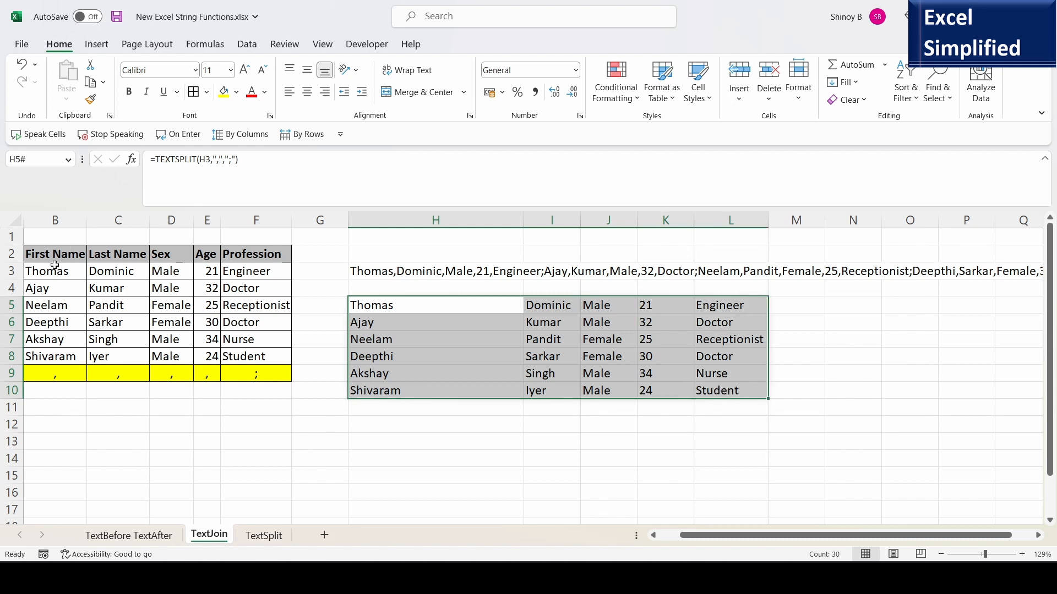
{"action": "left_click_drag", "start_coordinate": [50, 268], "coordinate": [256, 357]}
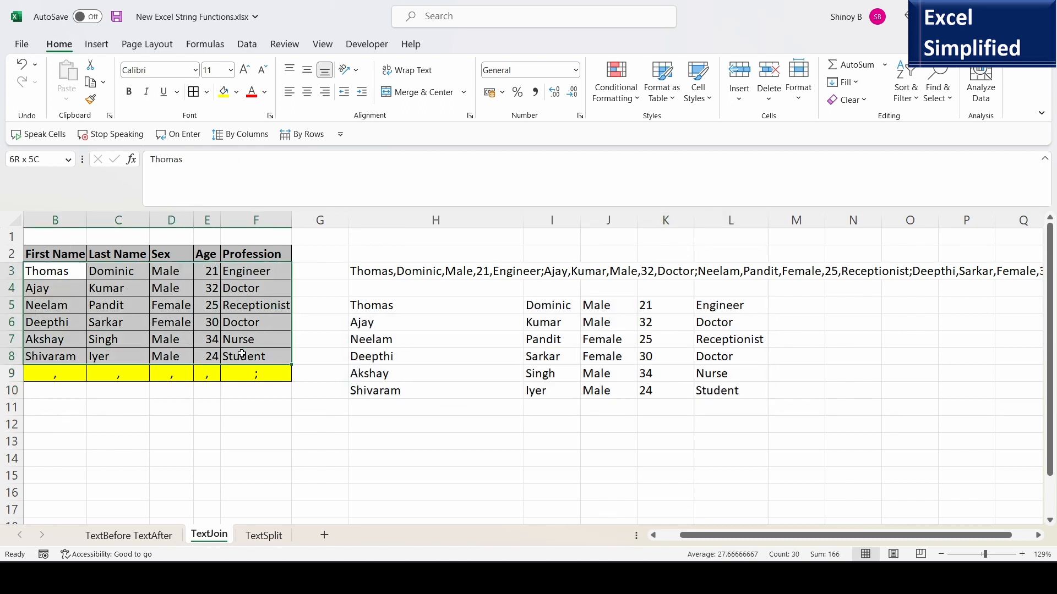
{"action": "left_click_drag", "start_coordinate": [385, 305], "coordinate": [716, 379]}
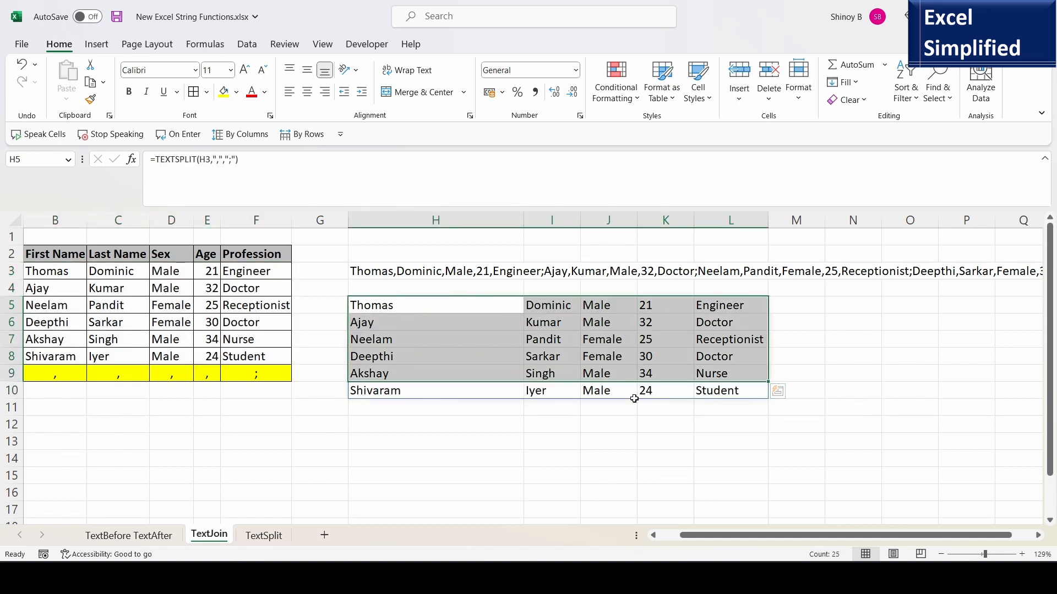
{"action": "left_click", "coordinate": [421, 308]}
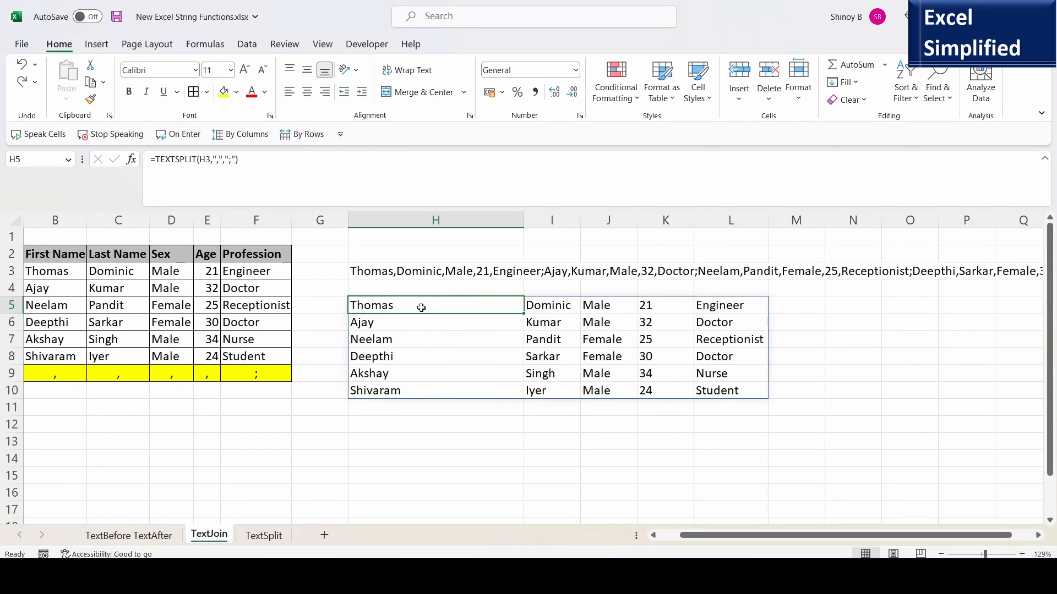
Remove the column delimiter from the H5 formula so it reads =TEXTSPLIT(H3,,";").
{"action": "double_click", "coordinate": [421, 308]}
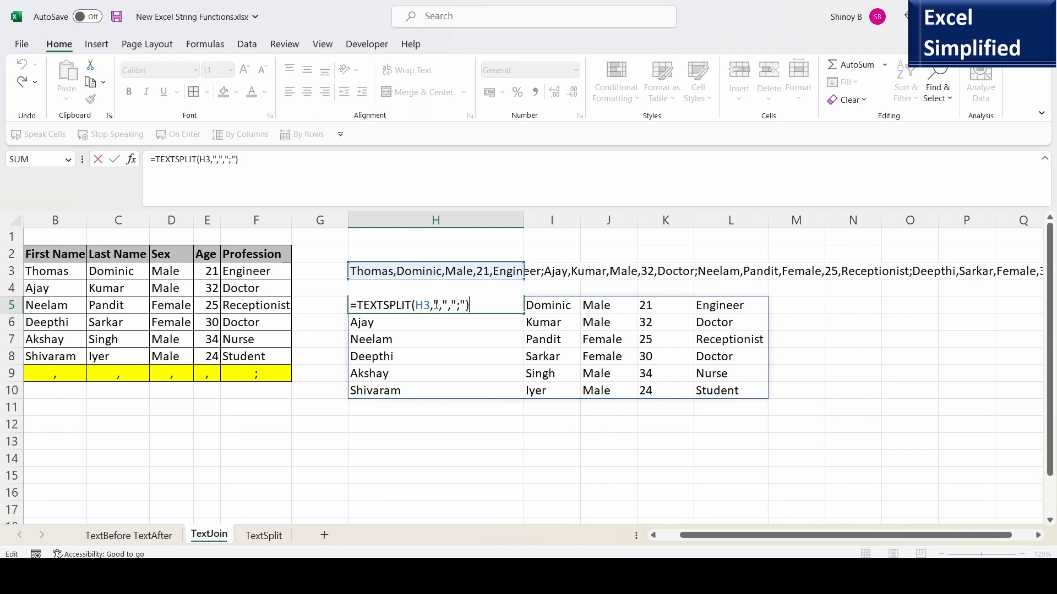
{"action": "left_click_drag", "start_coordinate": [435, 306], "coordinate": [448, 307]}
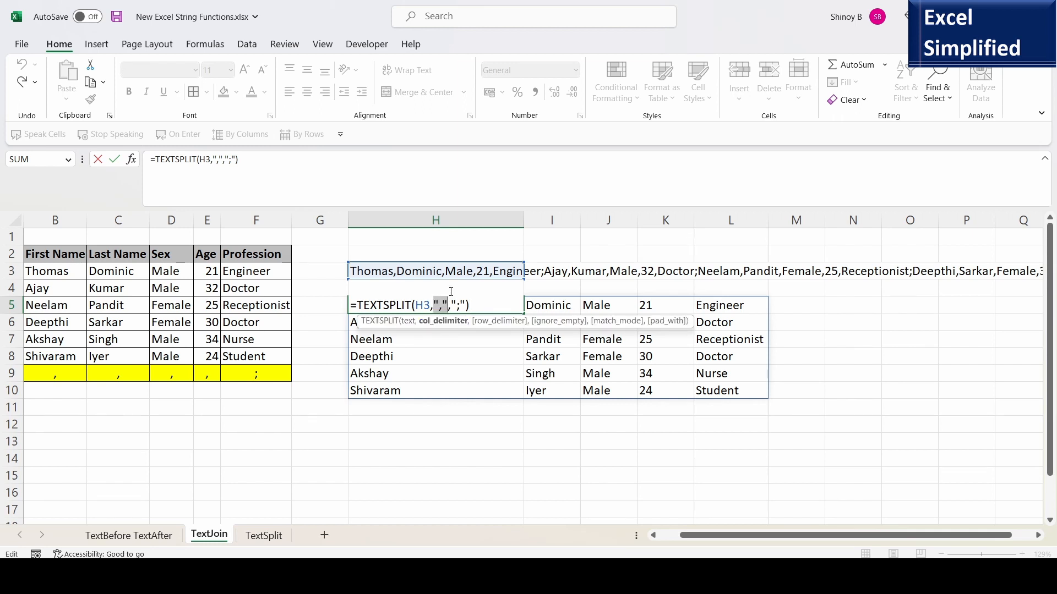
{"action": "key", "text": "Delete"}
{"action": "key", "text": "Return"}
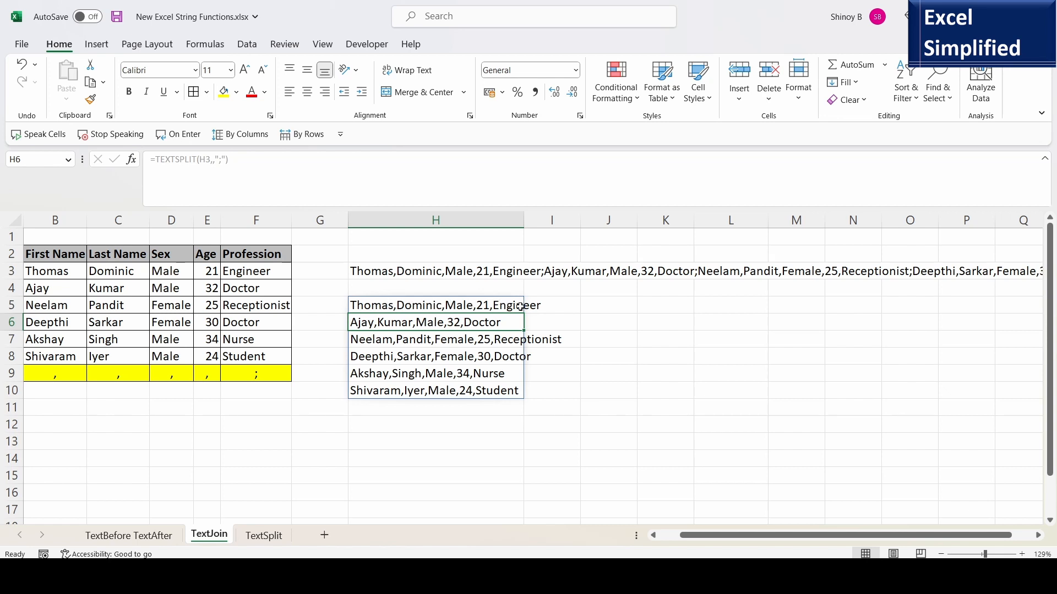
Step through each row of the split result in H5:H10 to read the combined row text.
{"action": "left_click", "coordinate": [423, 308]}
{"action": "left_click", "coordinate": [424, 322]}
{"action": "left_click", "coordinate": [423, 339]}
{"action": "left_click", "coordinate": [424, 358]}
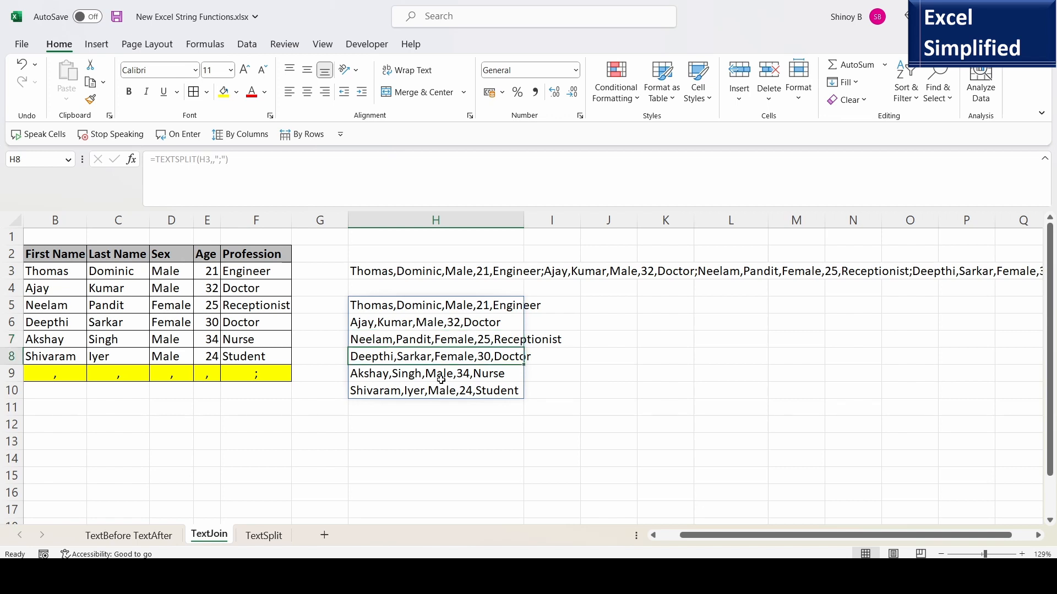
{"action": "left_click", "coordinate": [424, 374]}
{"action": "left_click", "coordinate": [423, 384]}
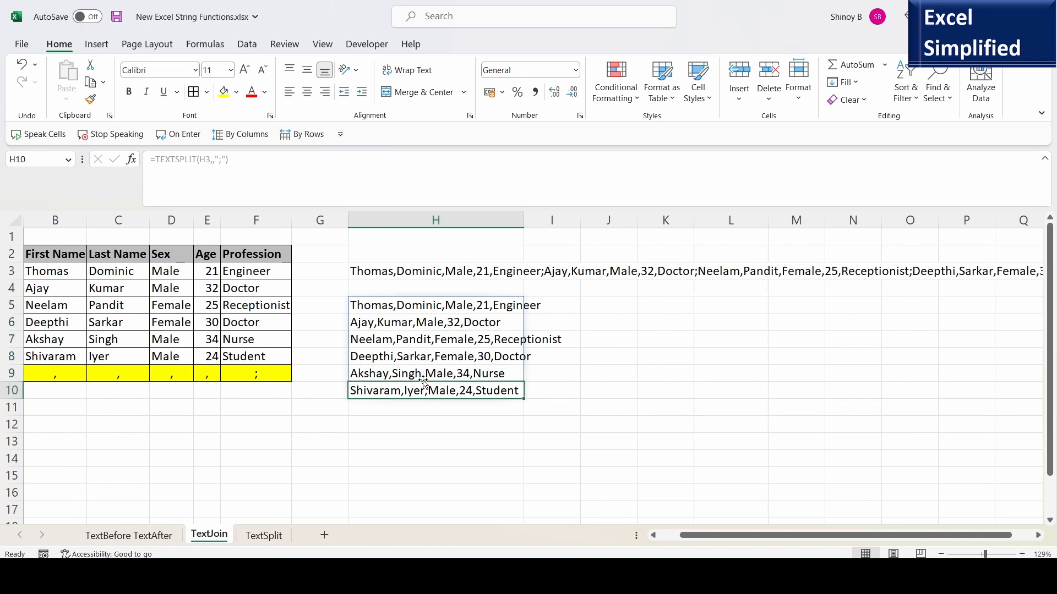
{"action": "left_click", "coordinate": [438, 306]}
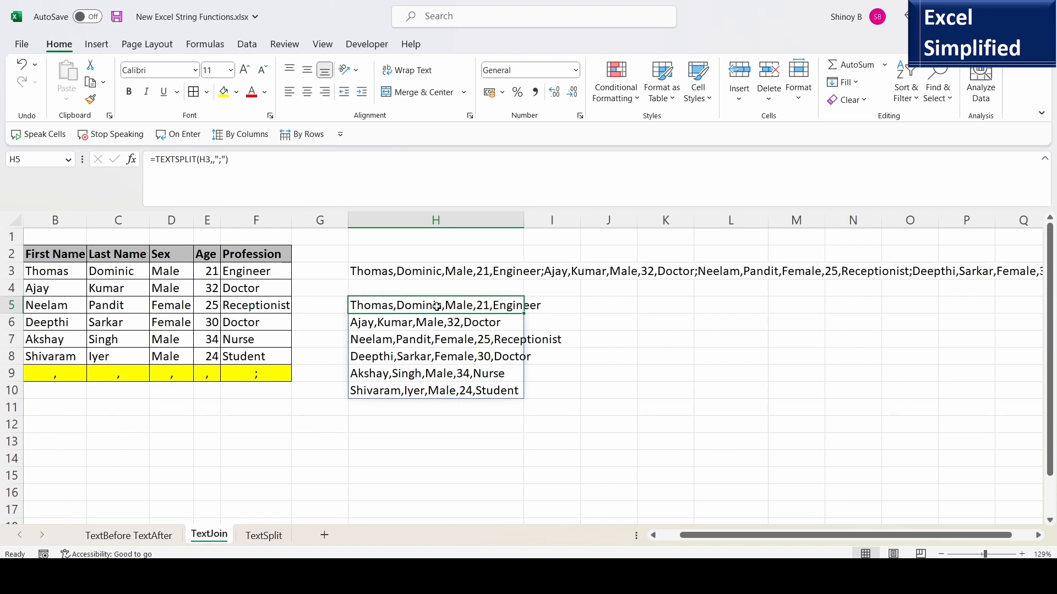
Undo the column-delimiter removal, then delete the row delimiter instead so H5 reads =TEXTSPLIT(H3,",",).
{"action": "key", "text": "ctrl+z"}
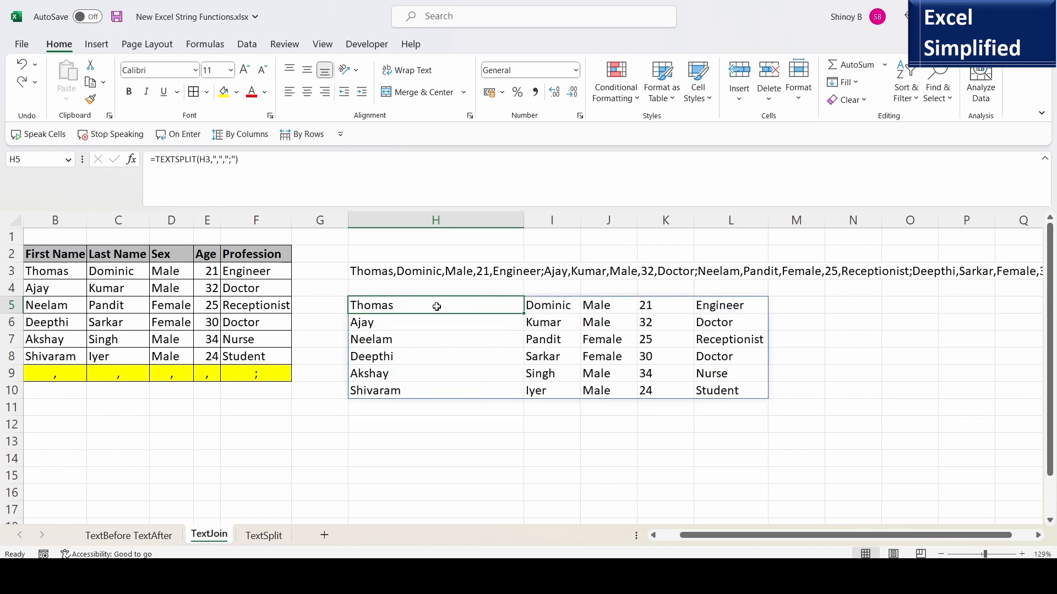
{"action": "key", "text": "F2"}
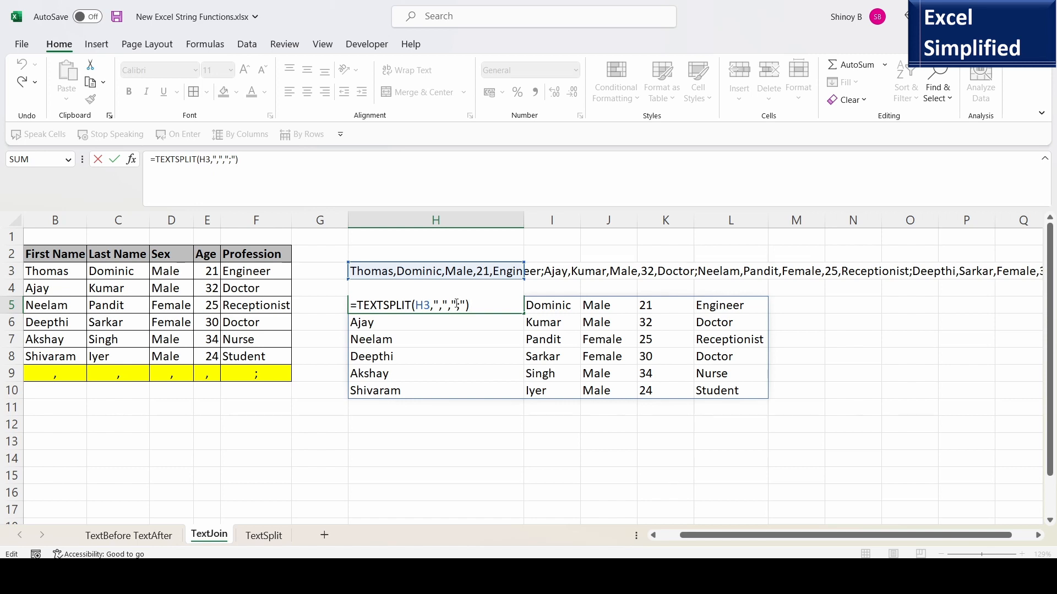
{"action": "double_click", "coordinate": [455, 305]}
{"action": "left_click_drag", "start_coordinate": [455, 305], "coordinate": [467, 306]}
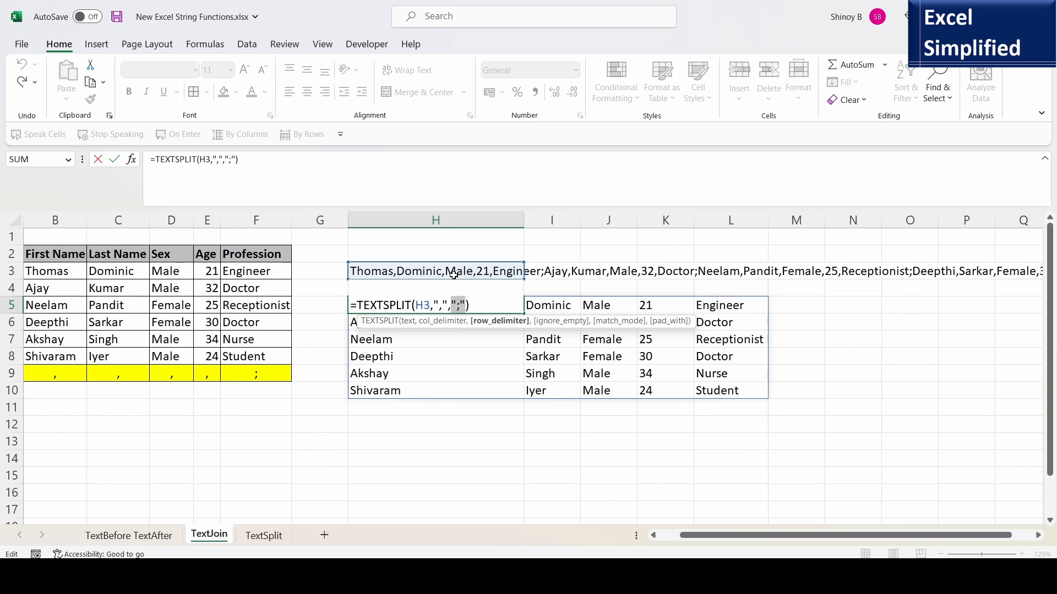
{"action": "key", "text": "BackSpace"}
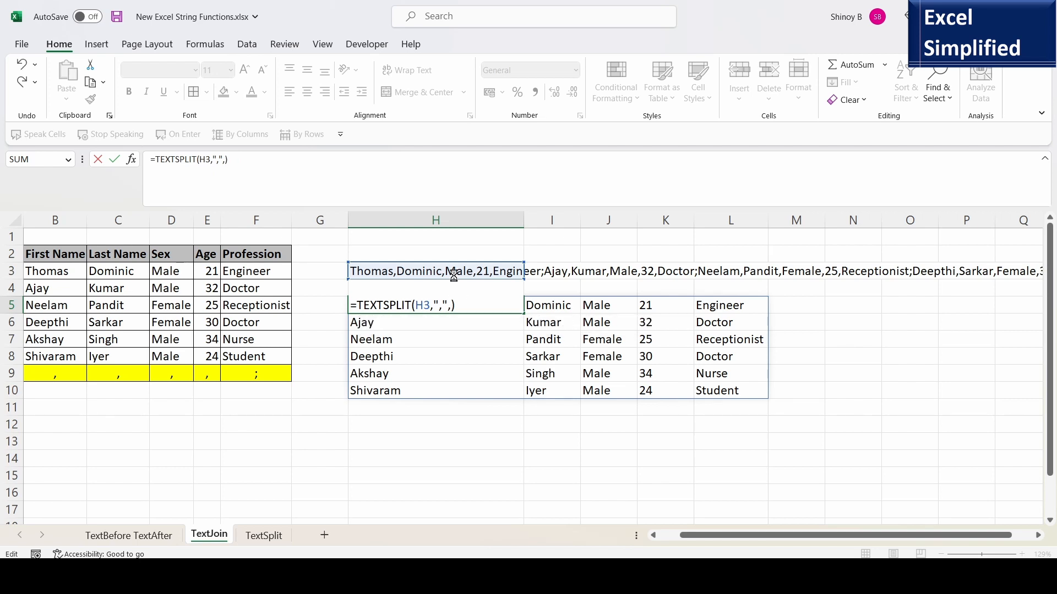
{"action": "key", "text": "Return"}
Inspect the single-row split values across row 5 and widen column P to show its full entry.
{"action": "left_click", "coordinate": [425, 303]}
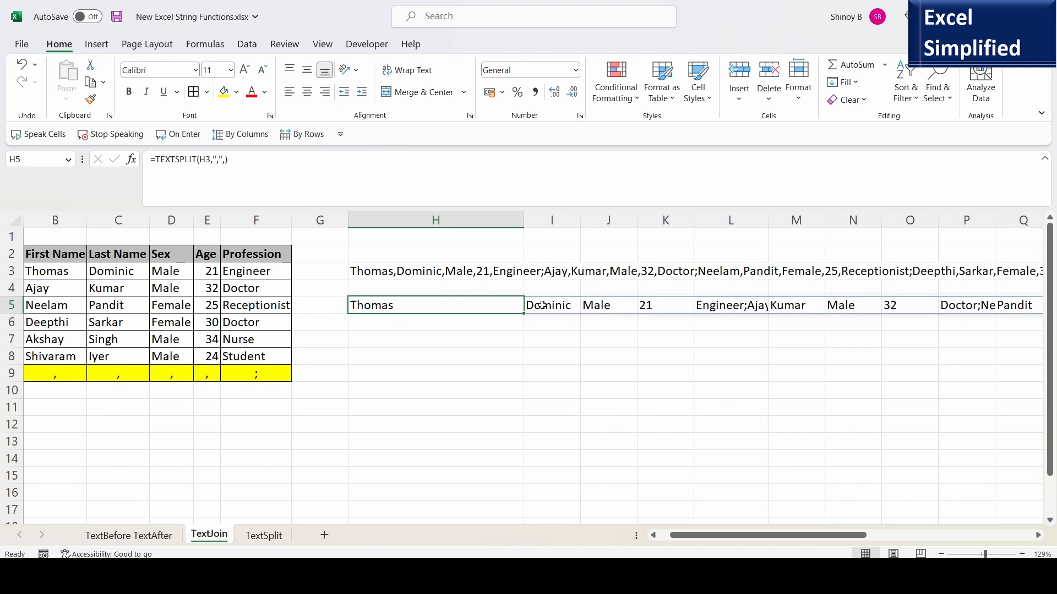
{"action": "left_click", "coordinate": [740, 309]}
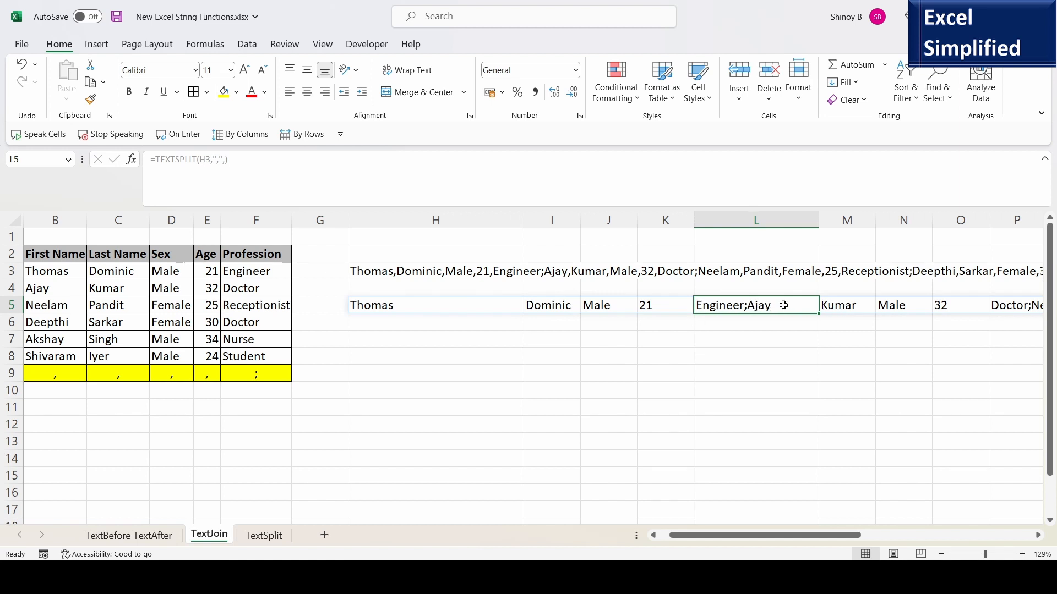
{"action": "left_click", "coordinate": [837, 306]}
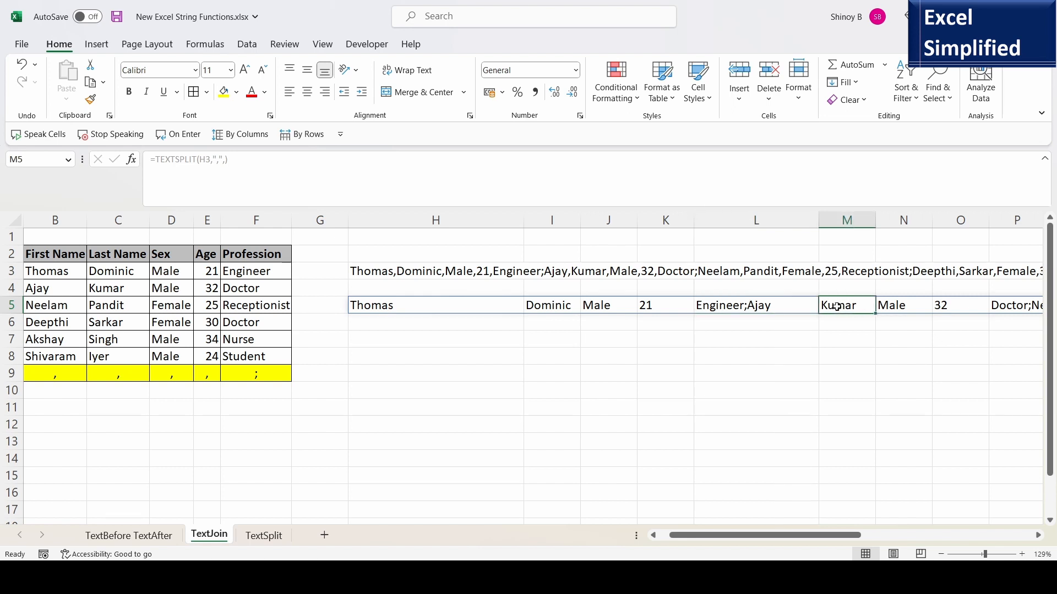
{"action": "key", "text": "Right"}
{"action": "key", "text": "Right"}
{"action": "key", "text": "Right"}
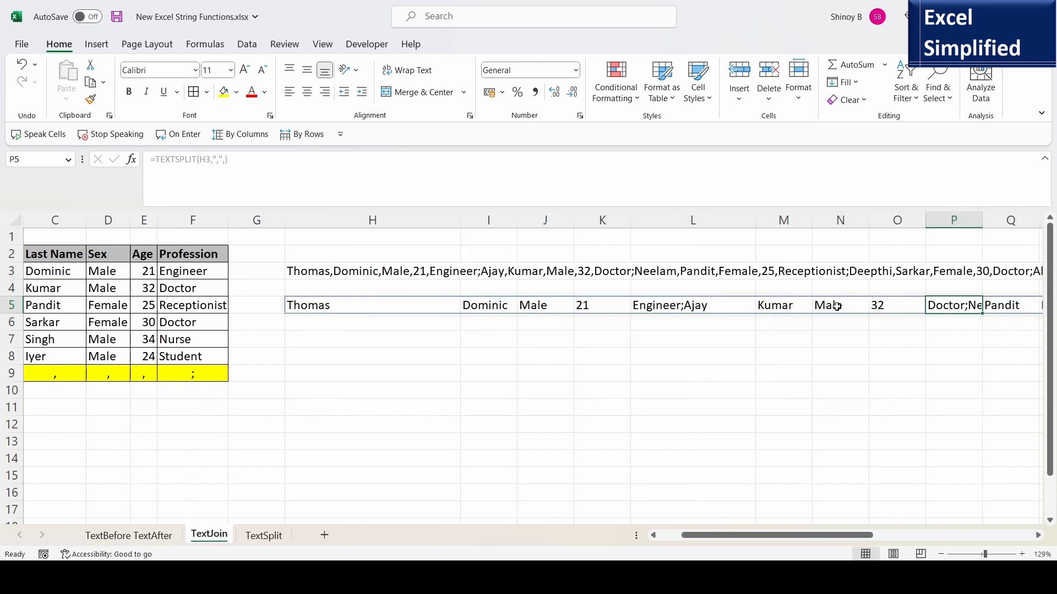
{"action": "left_click_drag", "start_coordinate": [983, 221], "coordinate": [1012, 221]}
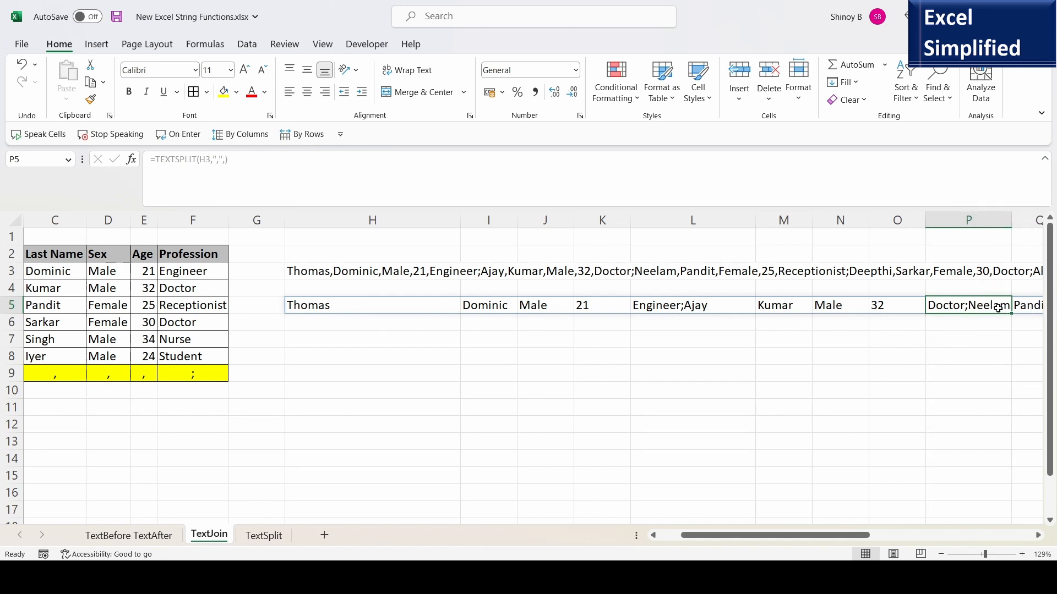
{"action": "left_click", "coordinate": [337, 309]}
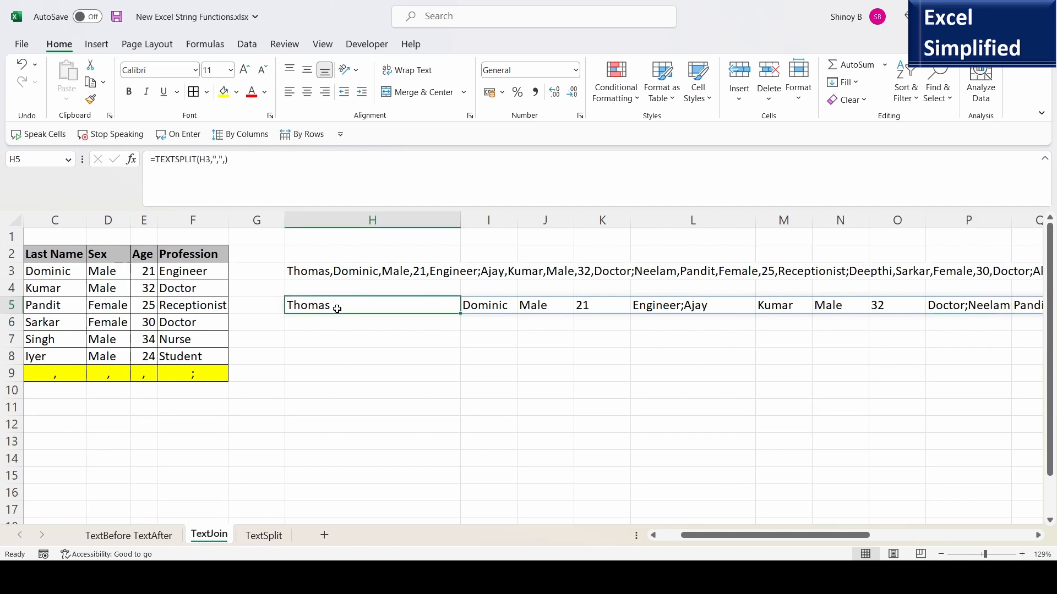